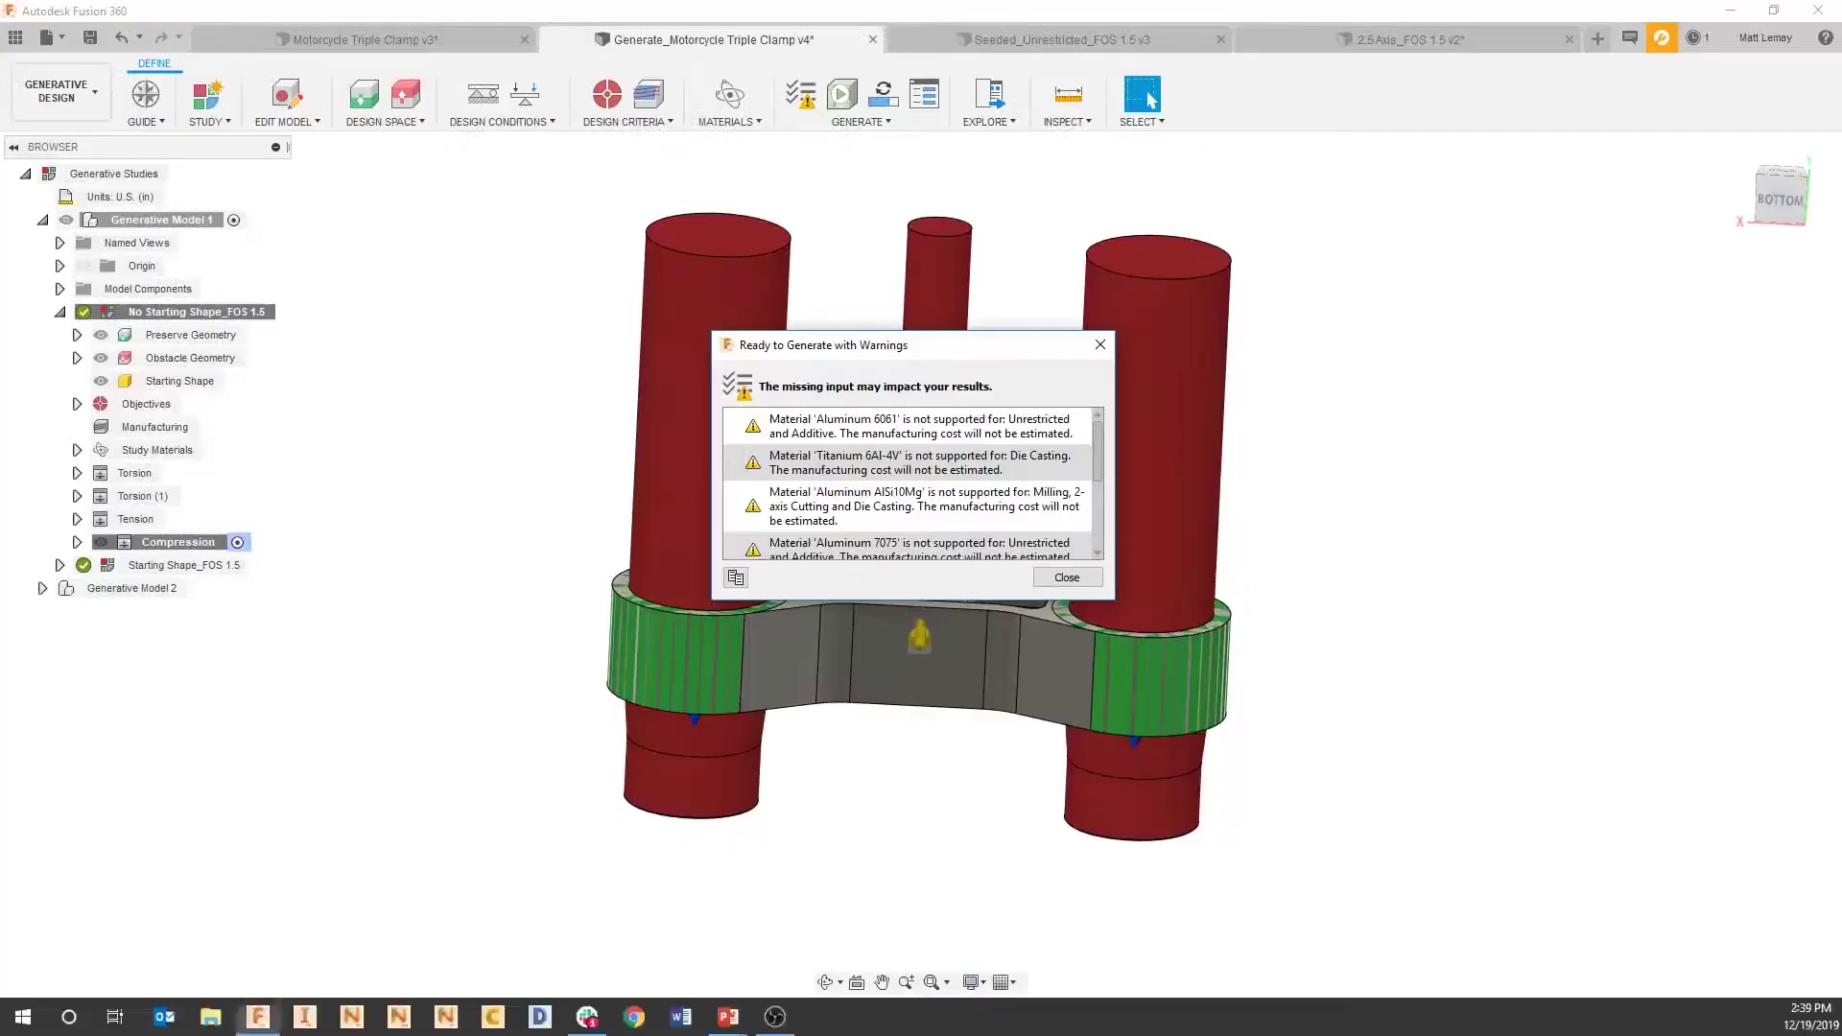
Step: Dismiss the missing-input warnings and open Explore Generative Results without generating the remaining studies
left_click(1099, 348)
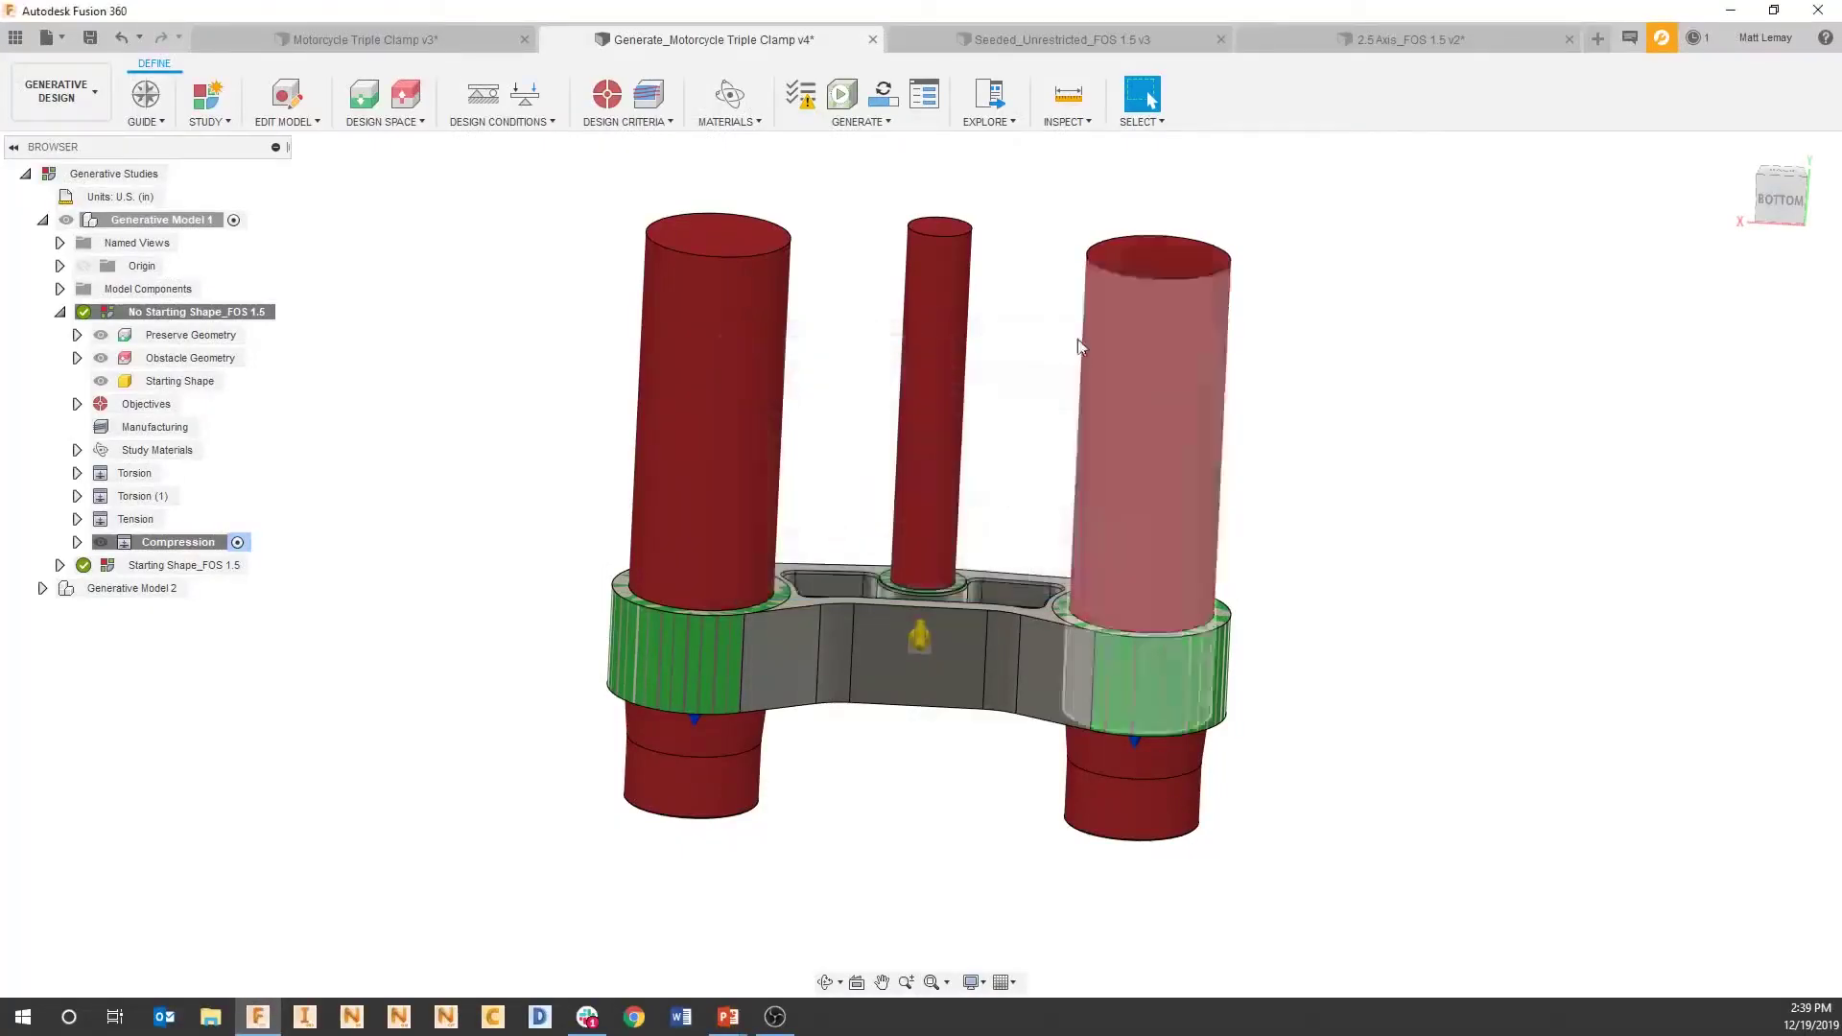
left_click(994, 101)
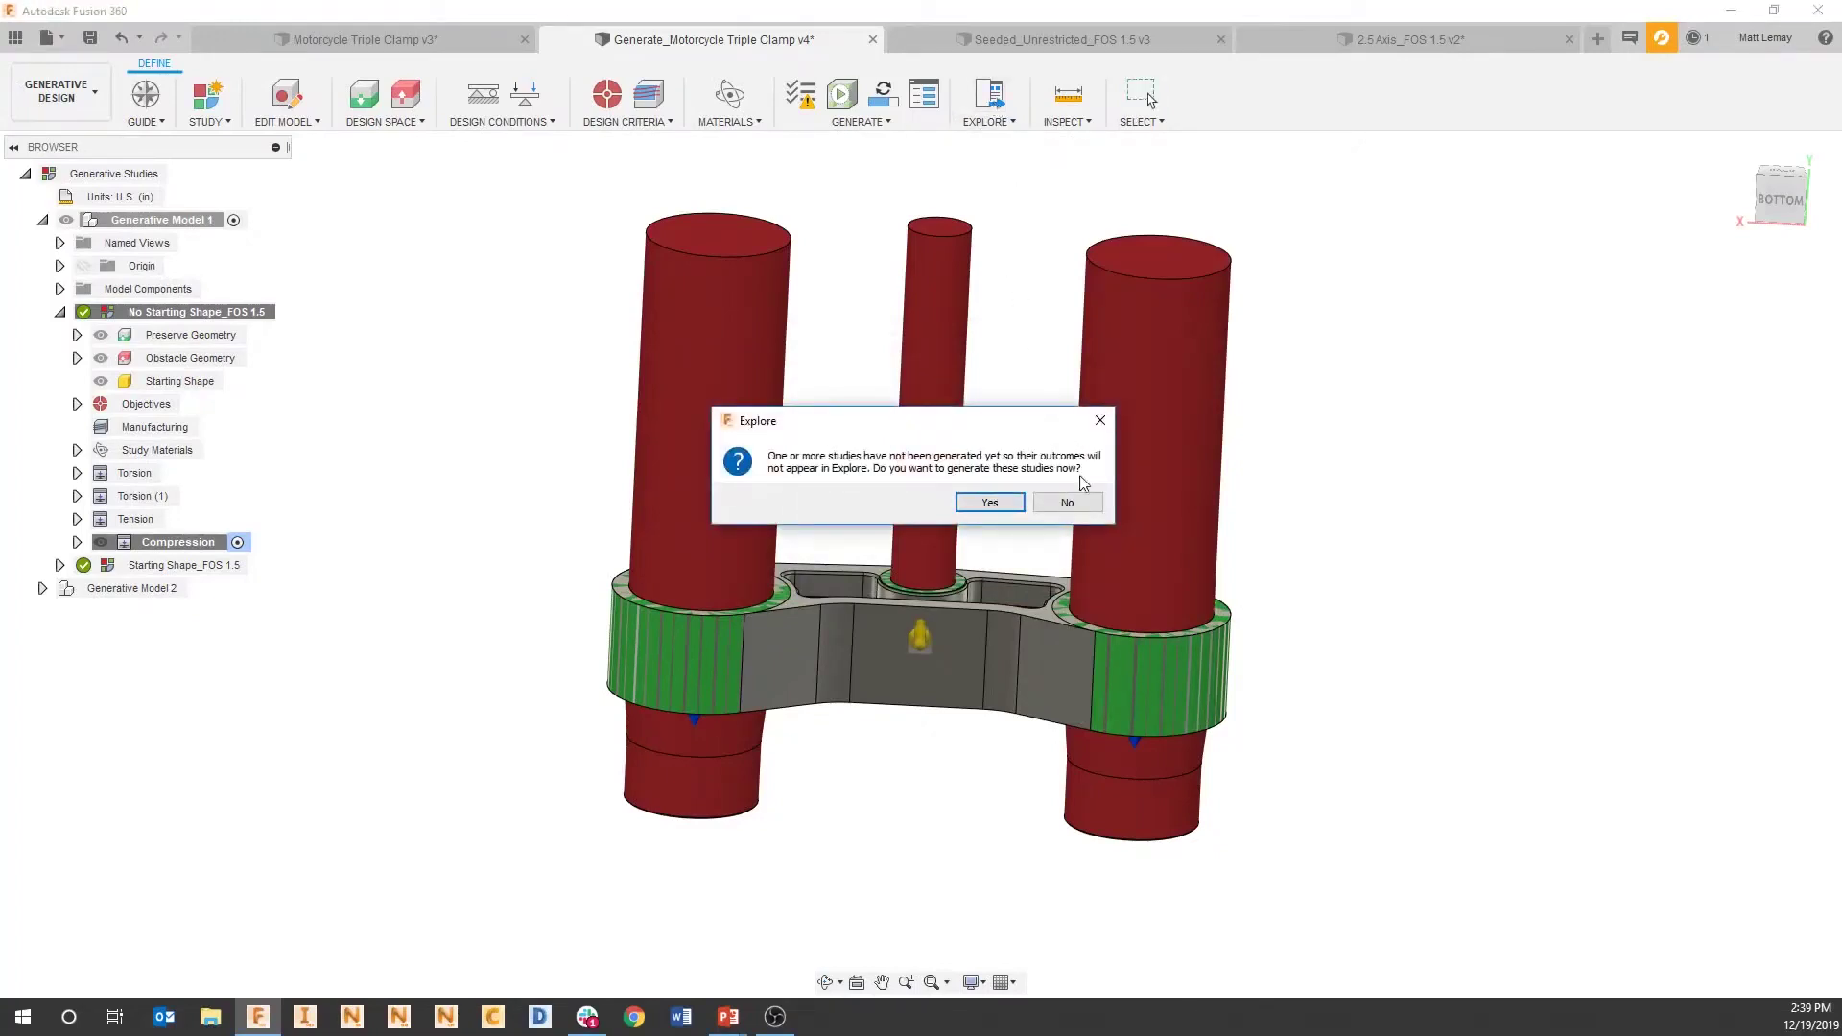
left_click(1090, 508)
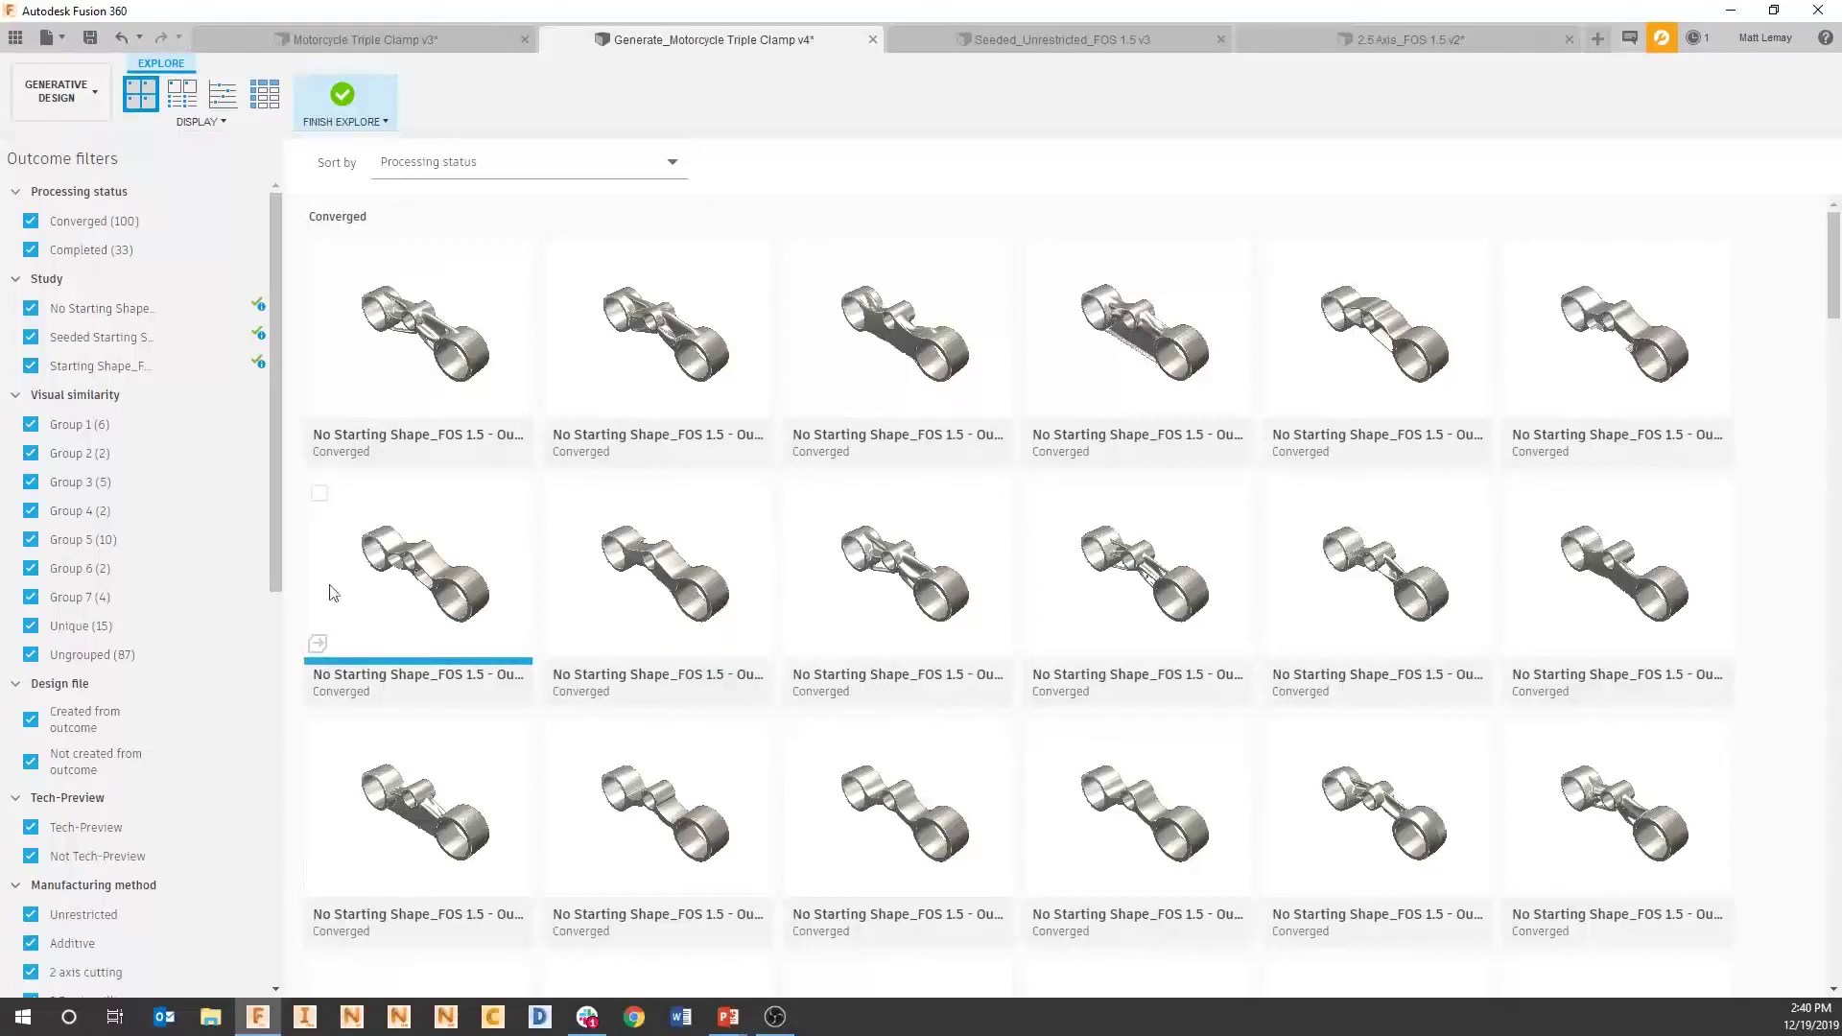
scroll(212, 589, "down", 1)
scroll(212, 590, "down", 6)
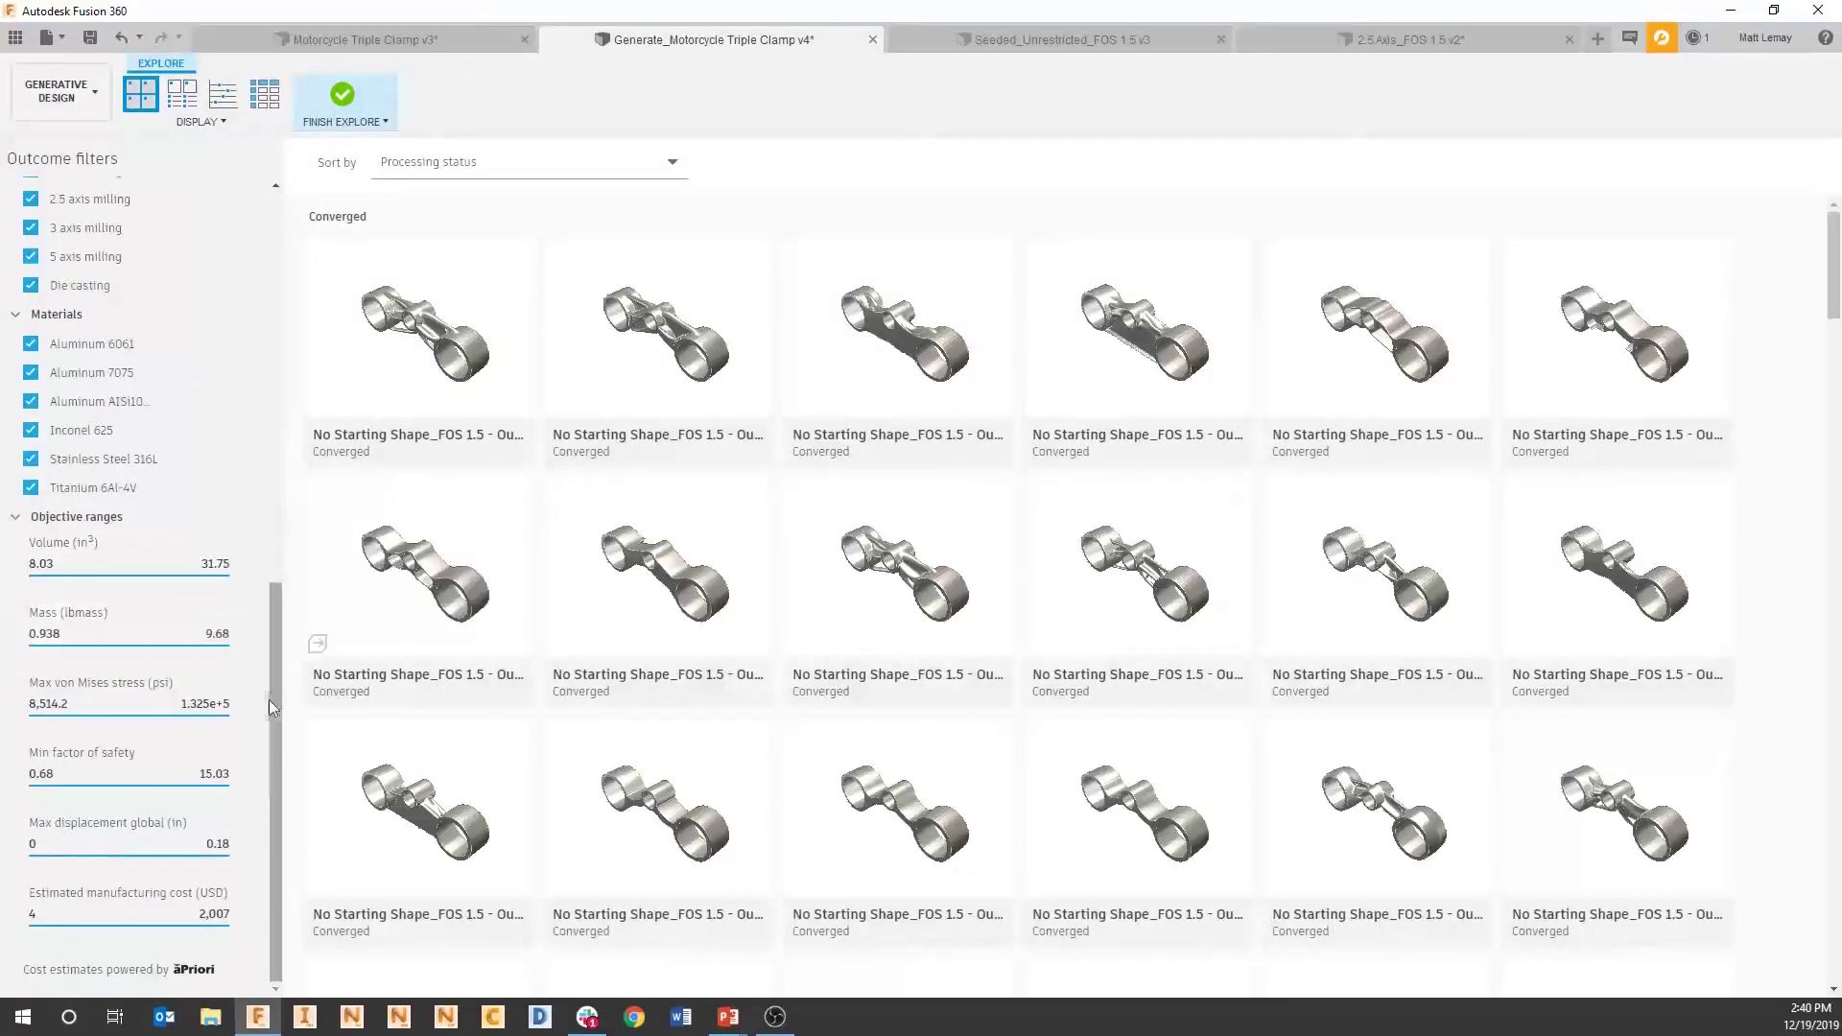
scroll(199, 781, "up", 3)
scroll(199, 781, "up", 3)
scroll(187, 773, "down", 6)
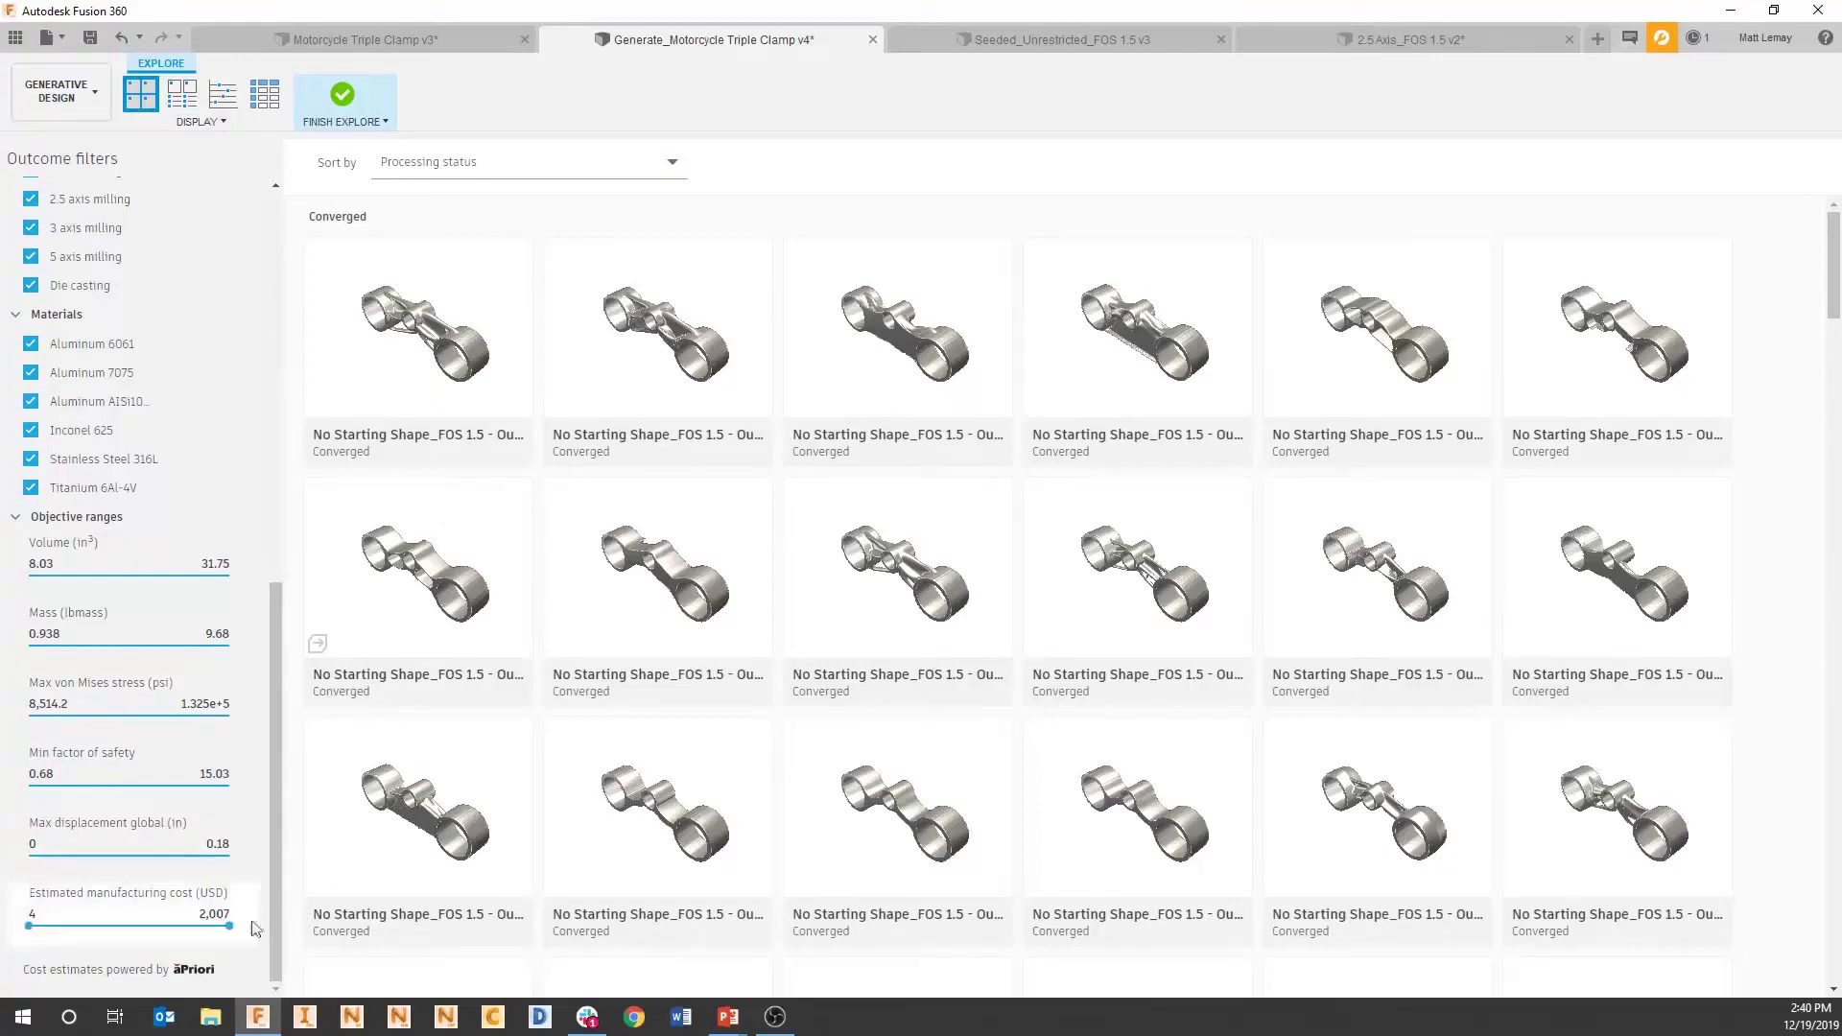
left_click_drag(227, 929, 133, 931)
scroll(715, 852, "down", 3)
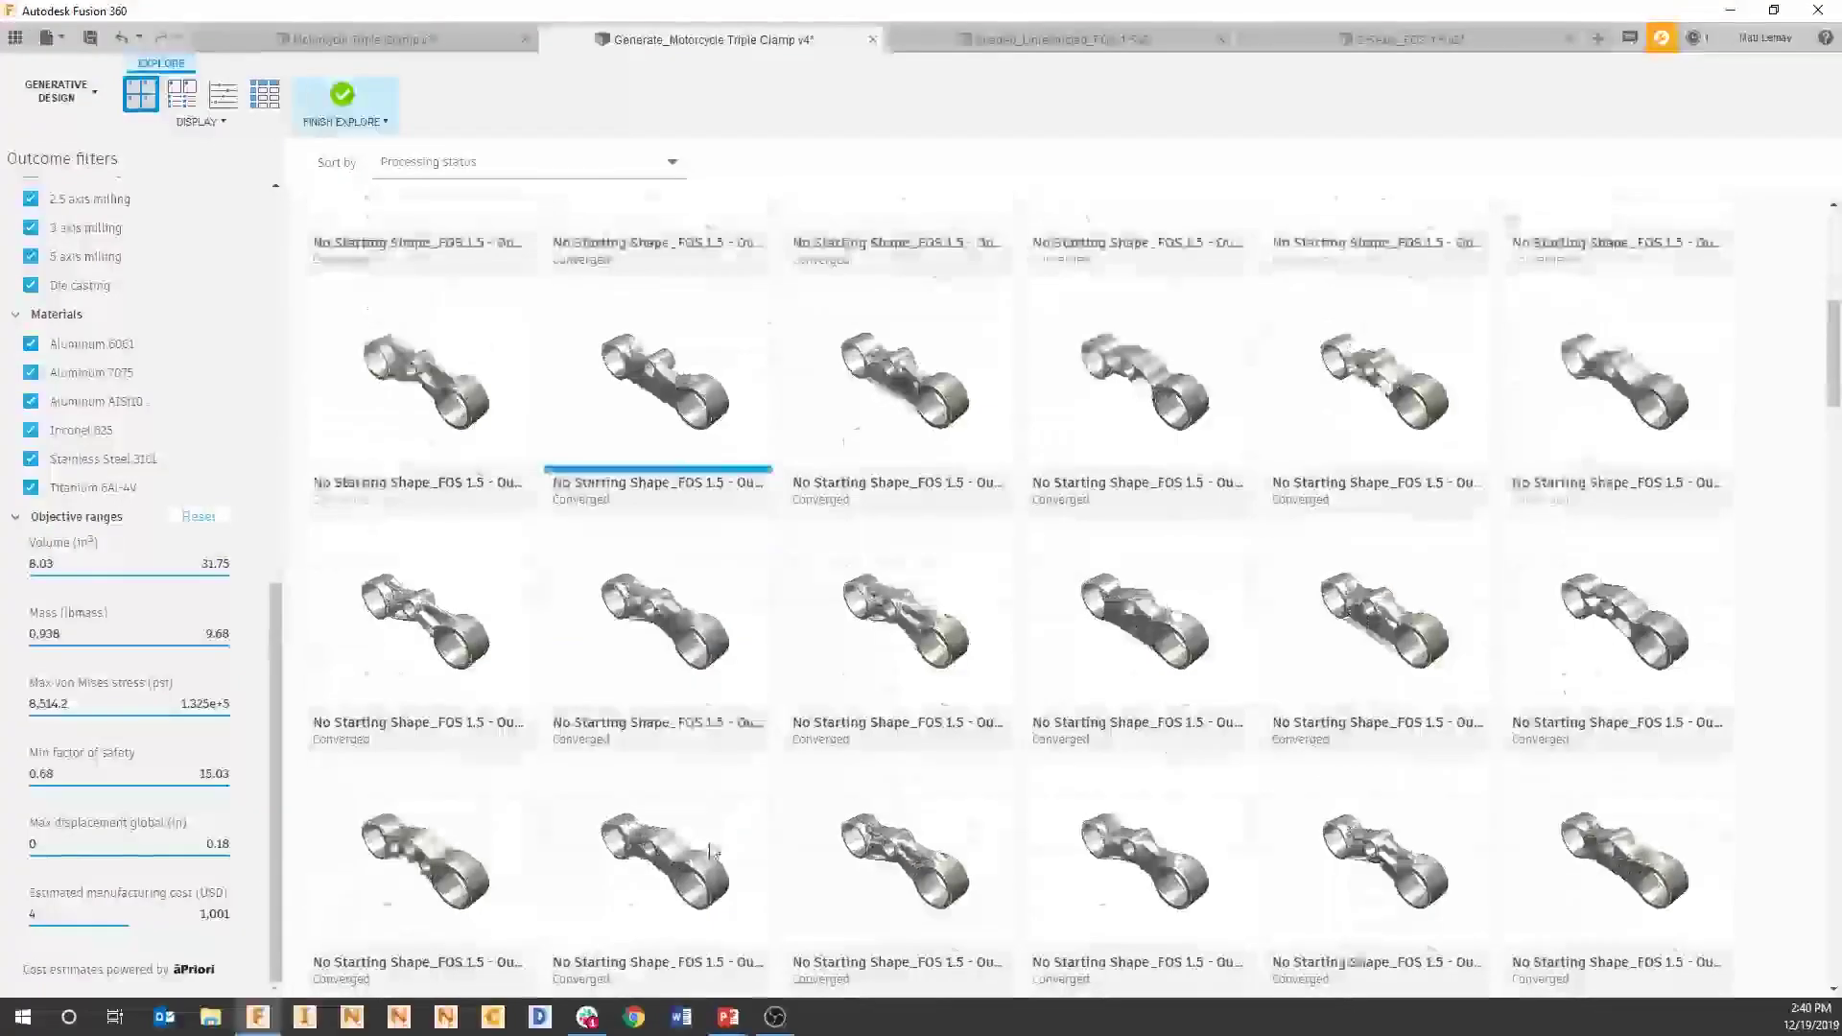
scroll(710, 854, "down", 2)
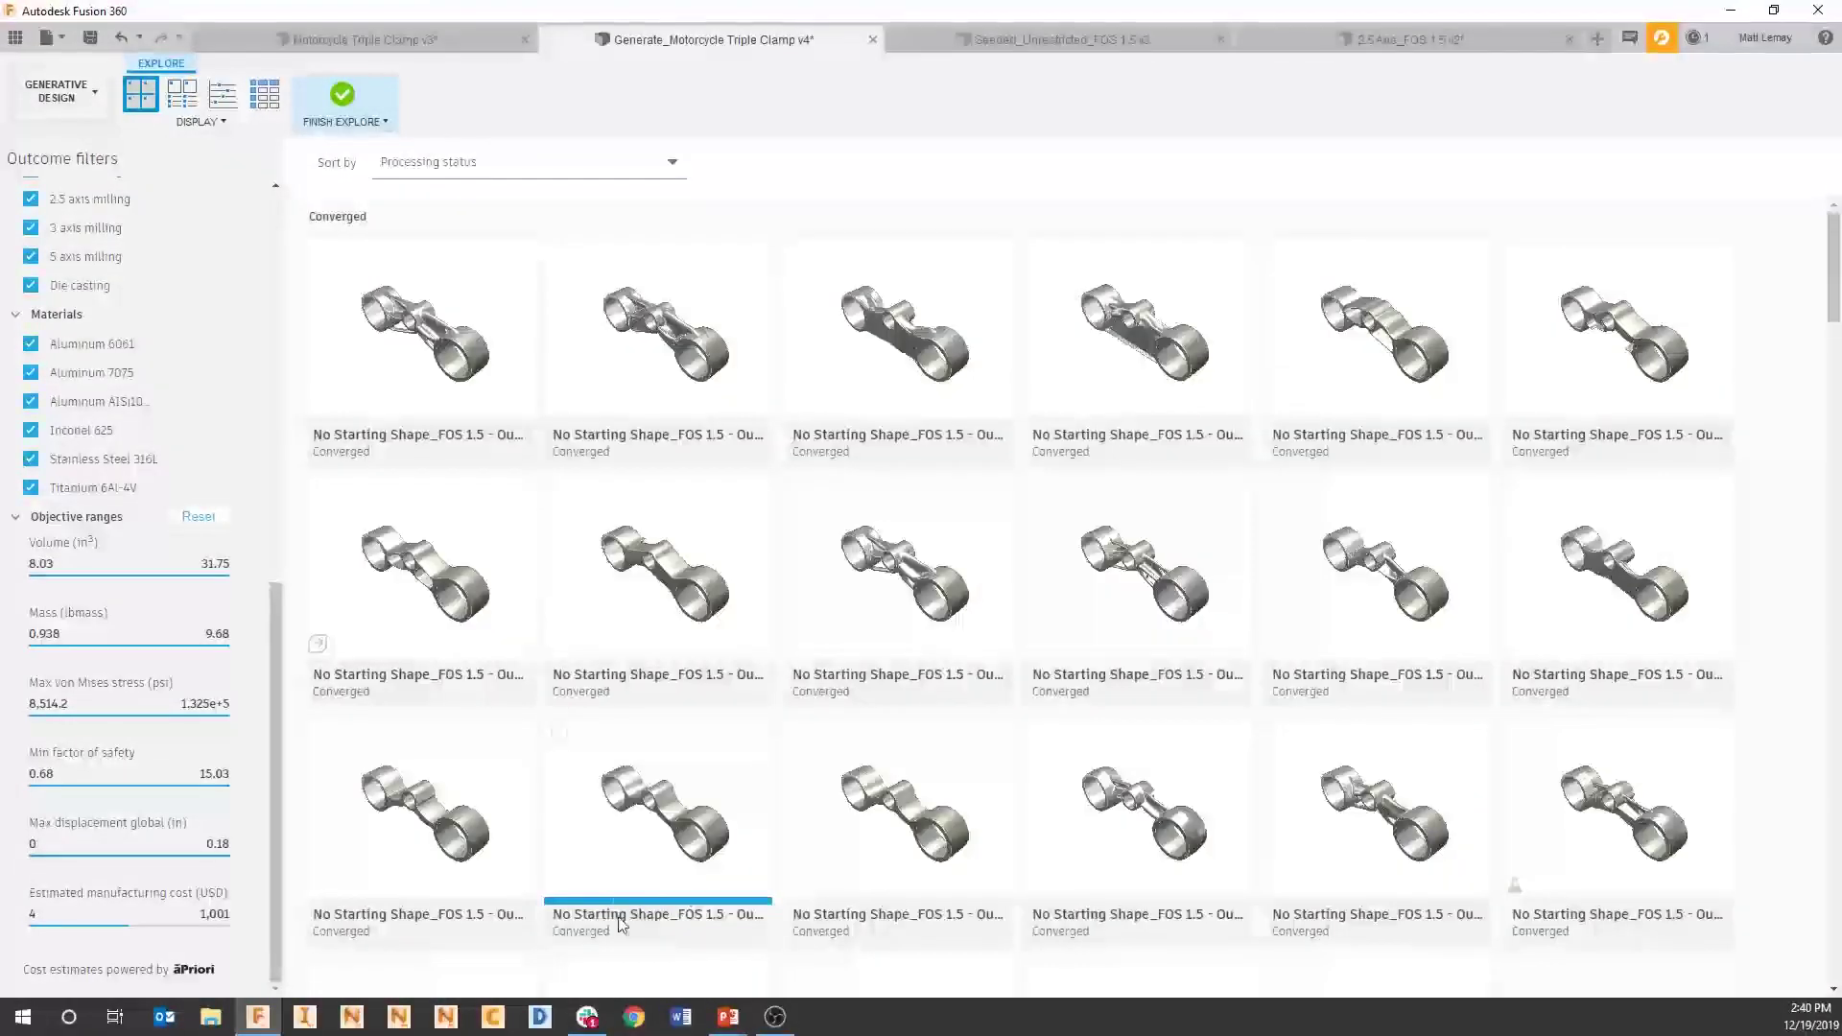
left_click_drag(131, 931, 81, 934)
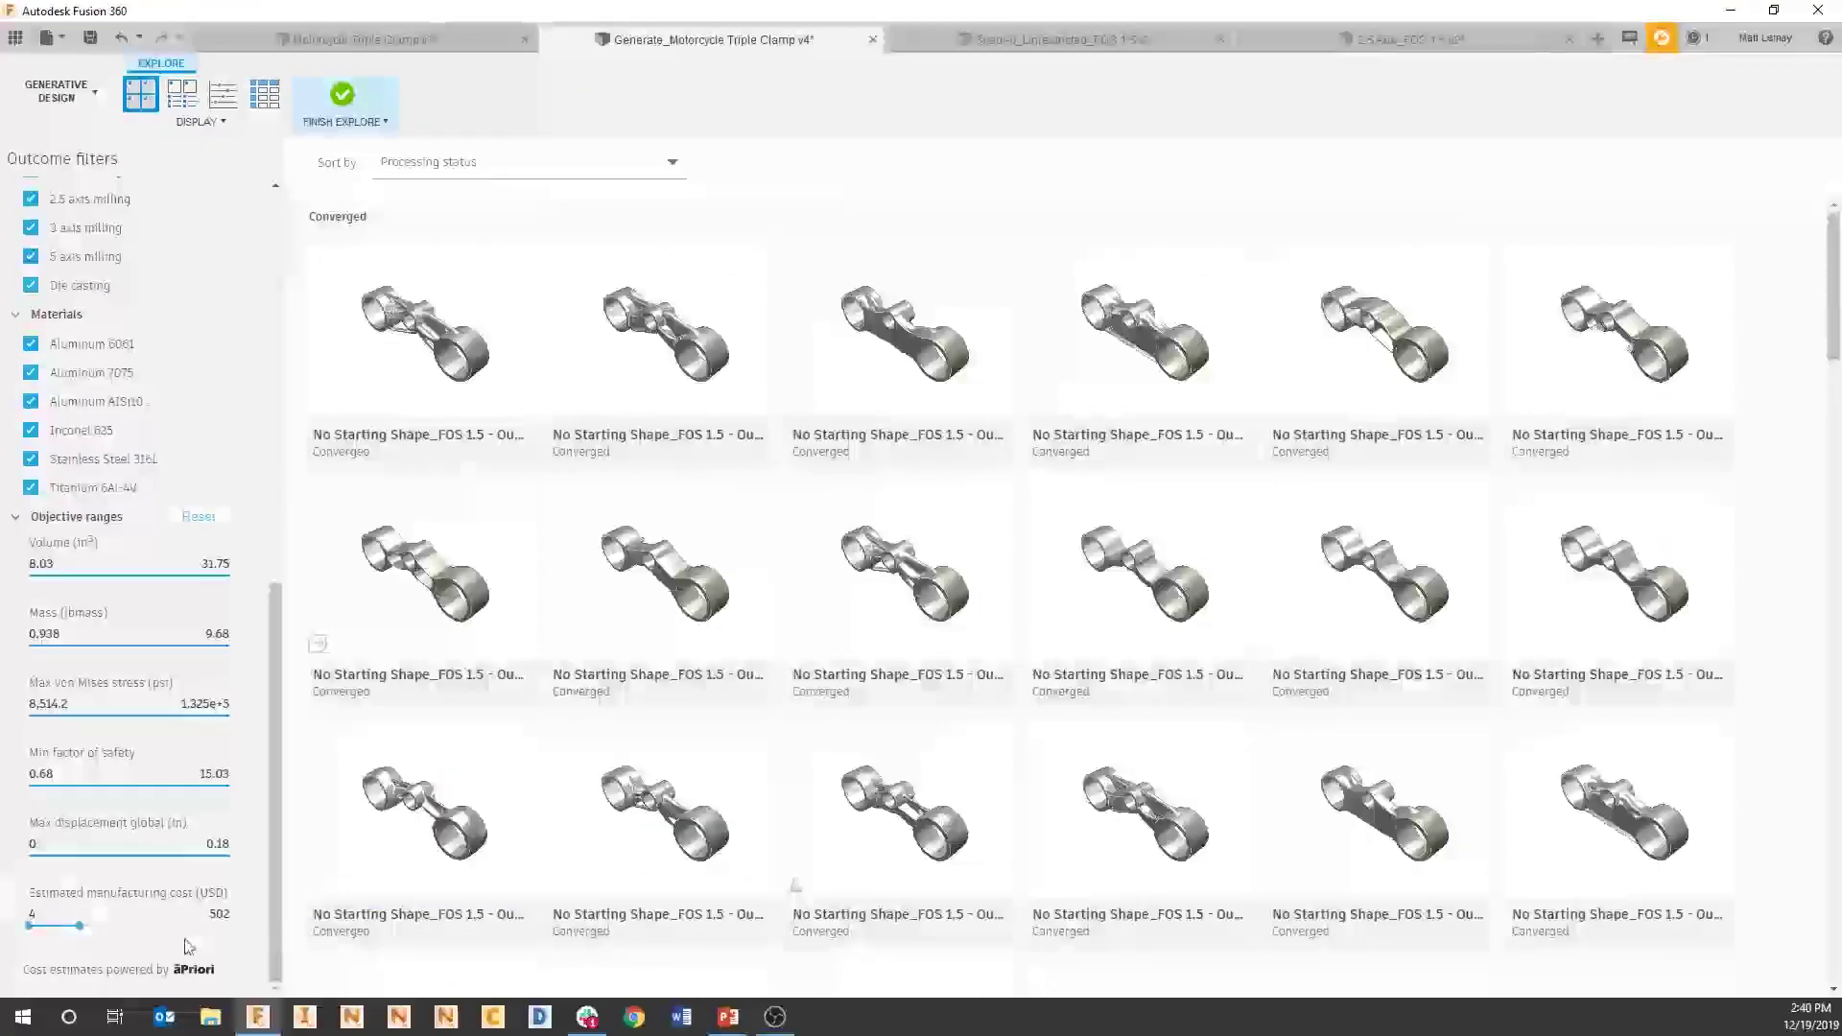
left_click_drag(81, 929, 57, 933)
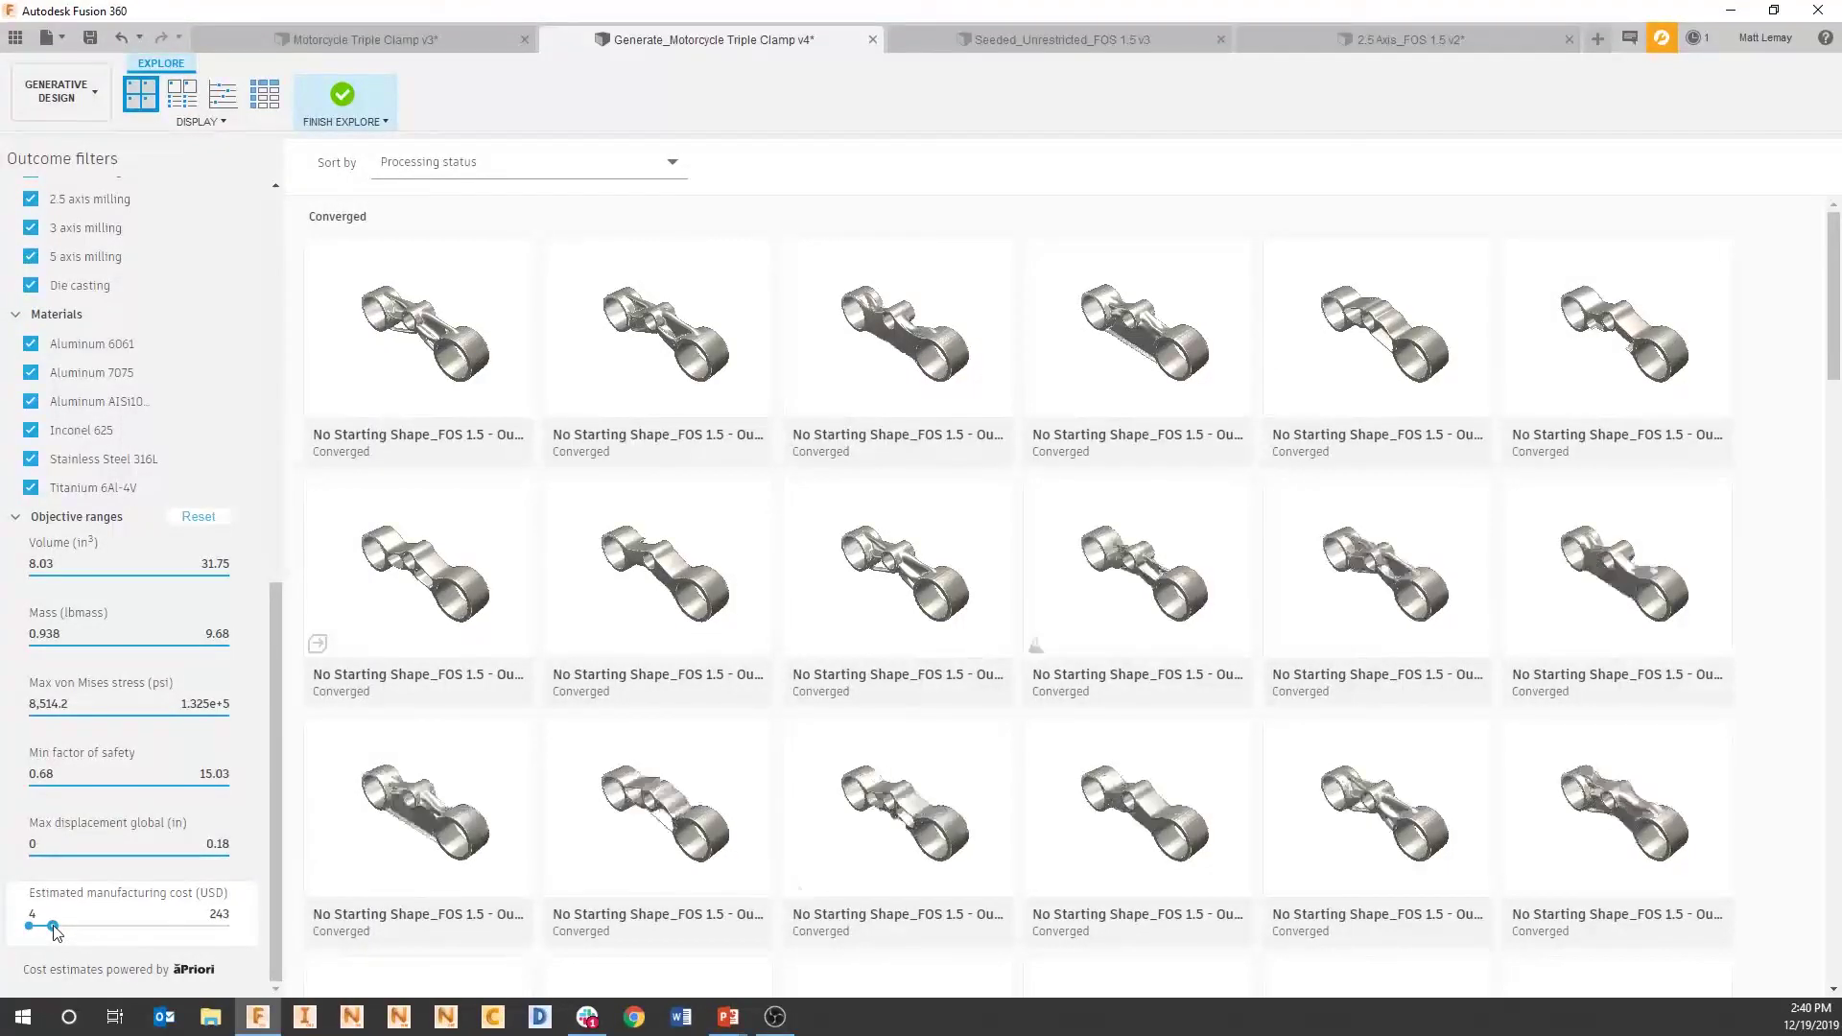
scroll(720, 729, "down", 2)
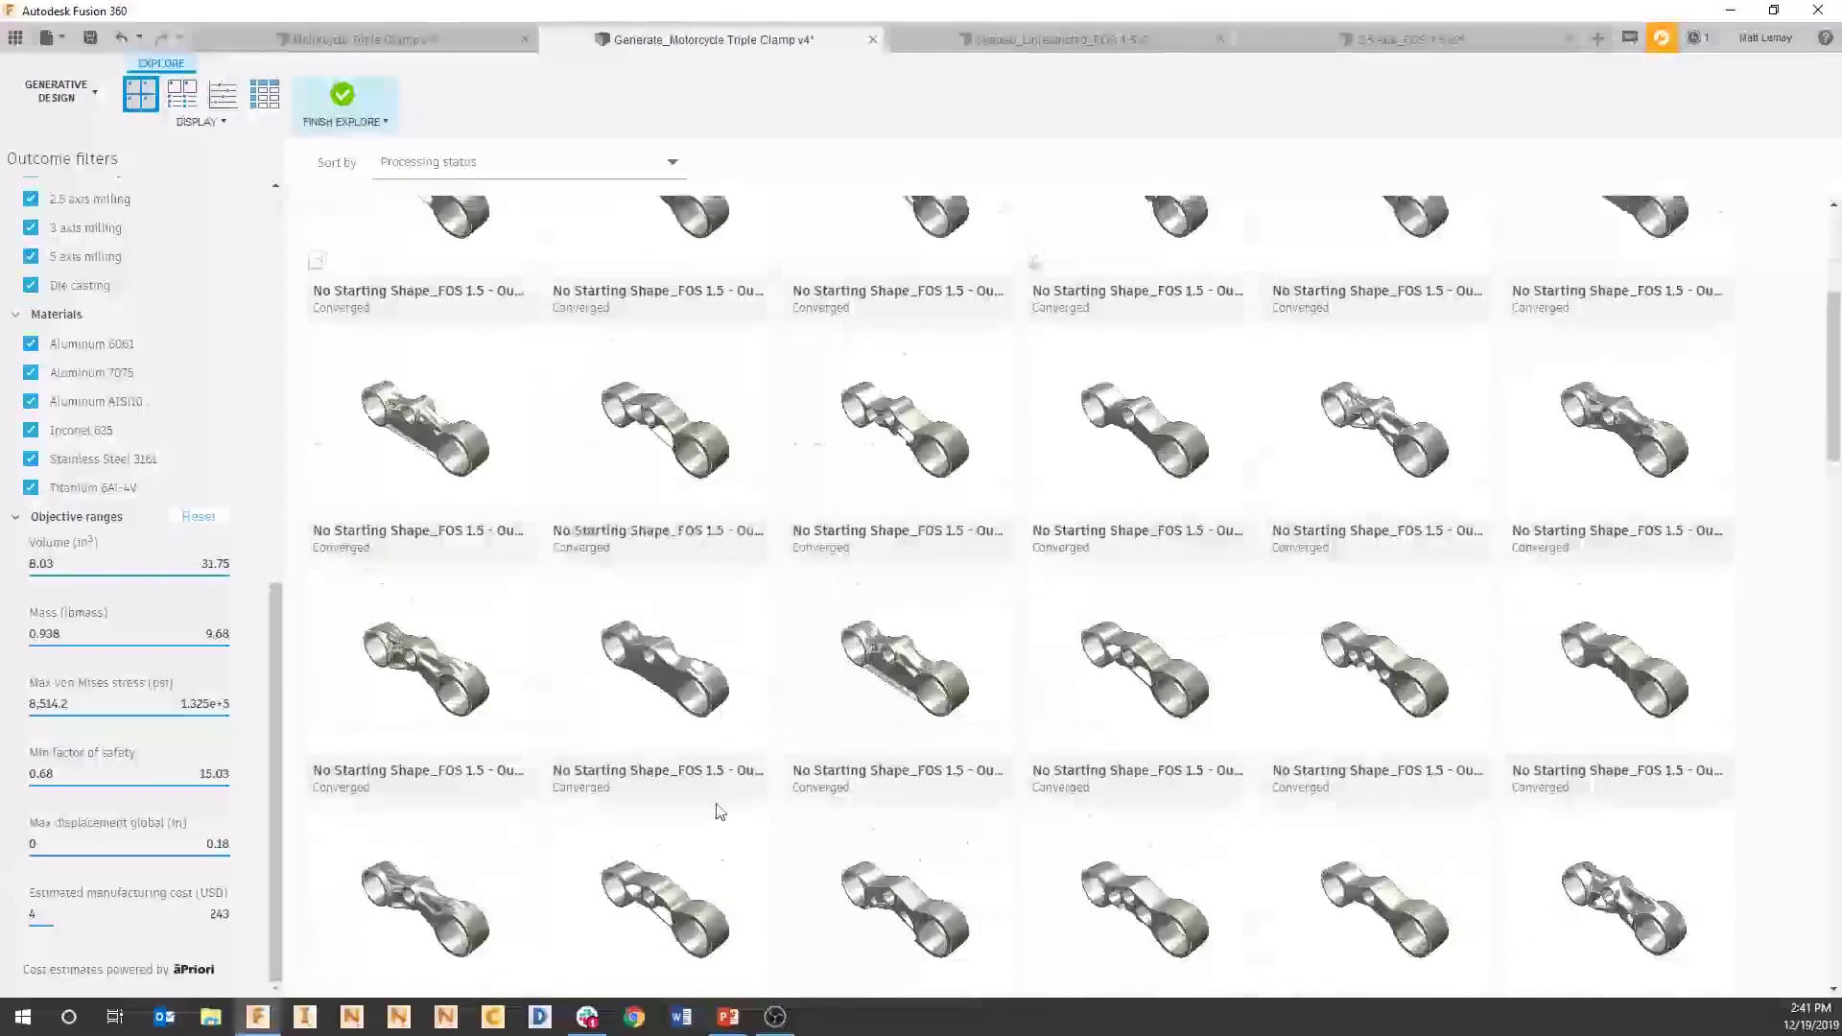
scroll(719, 812, "up", 2)
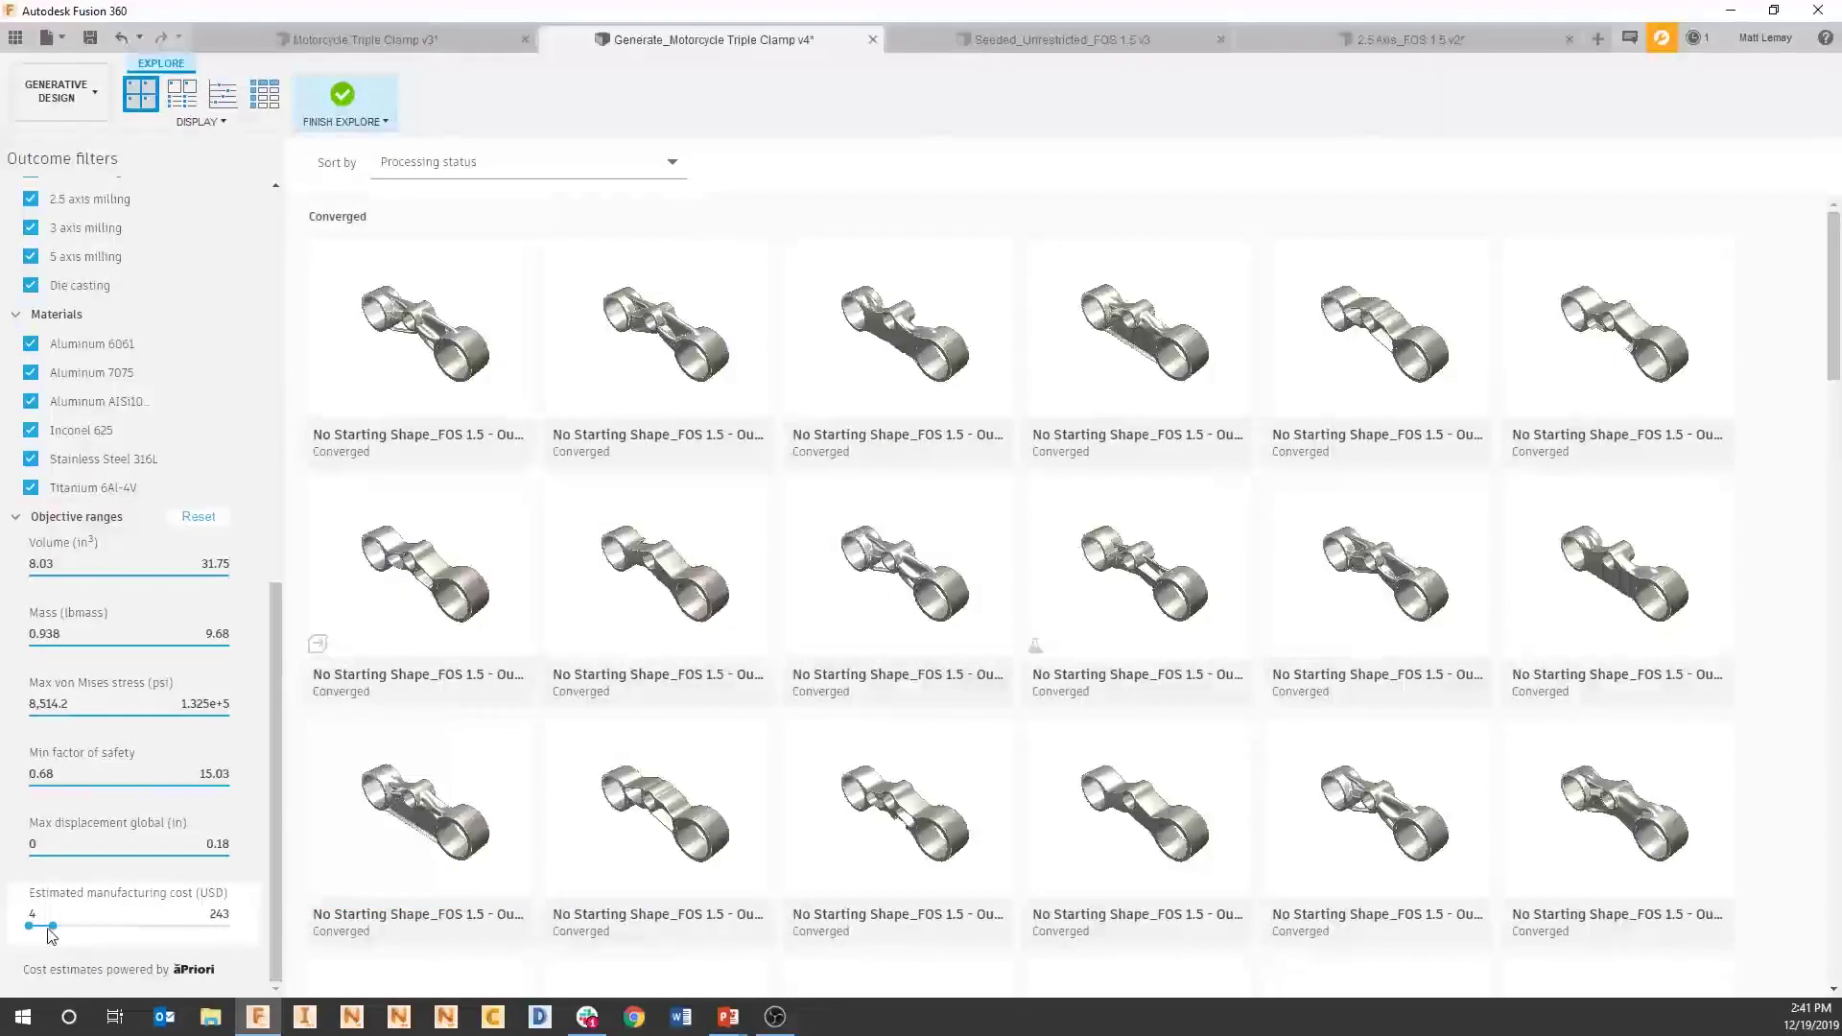
left_click_drag(52, 927, 251, 927)
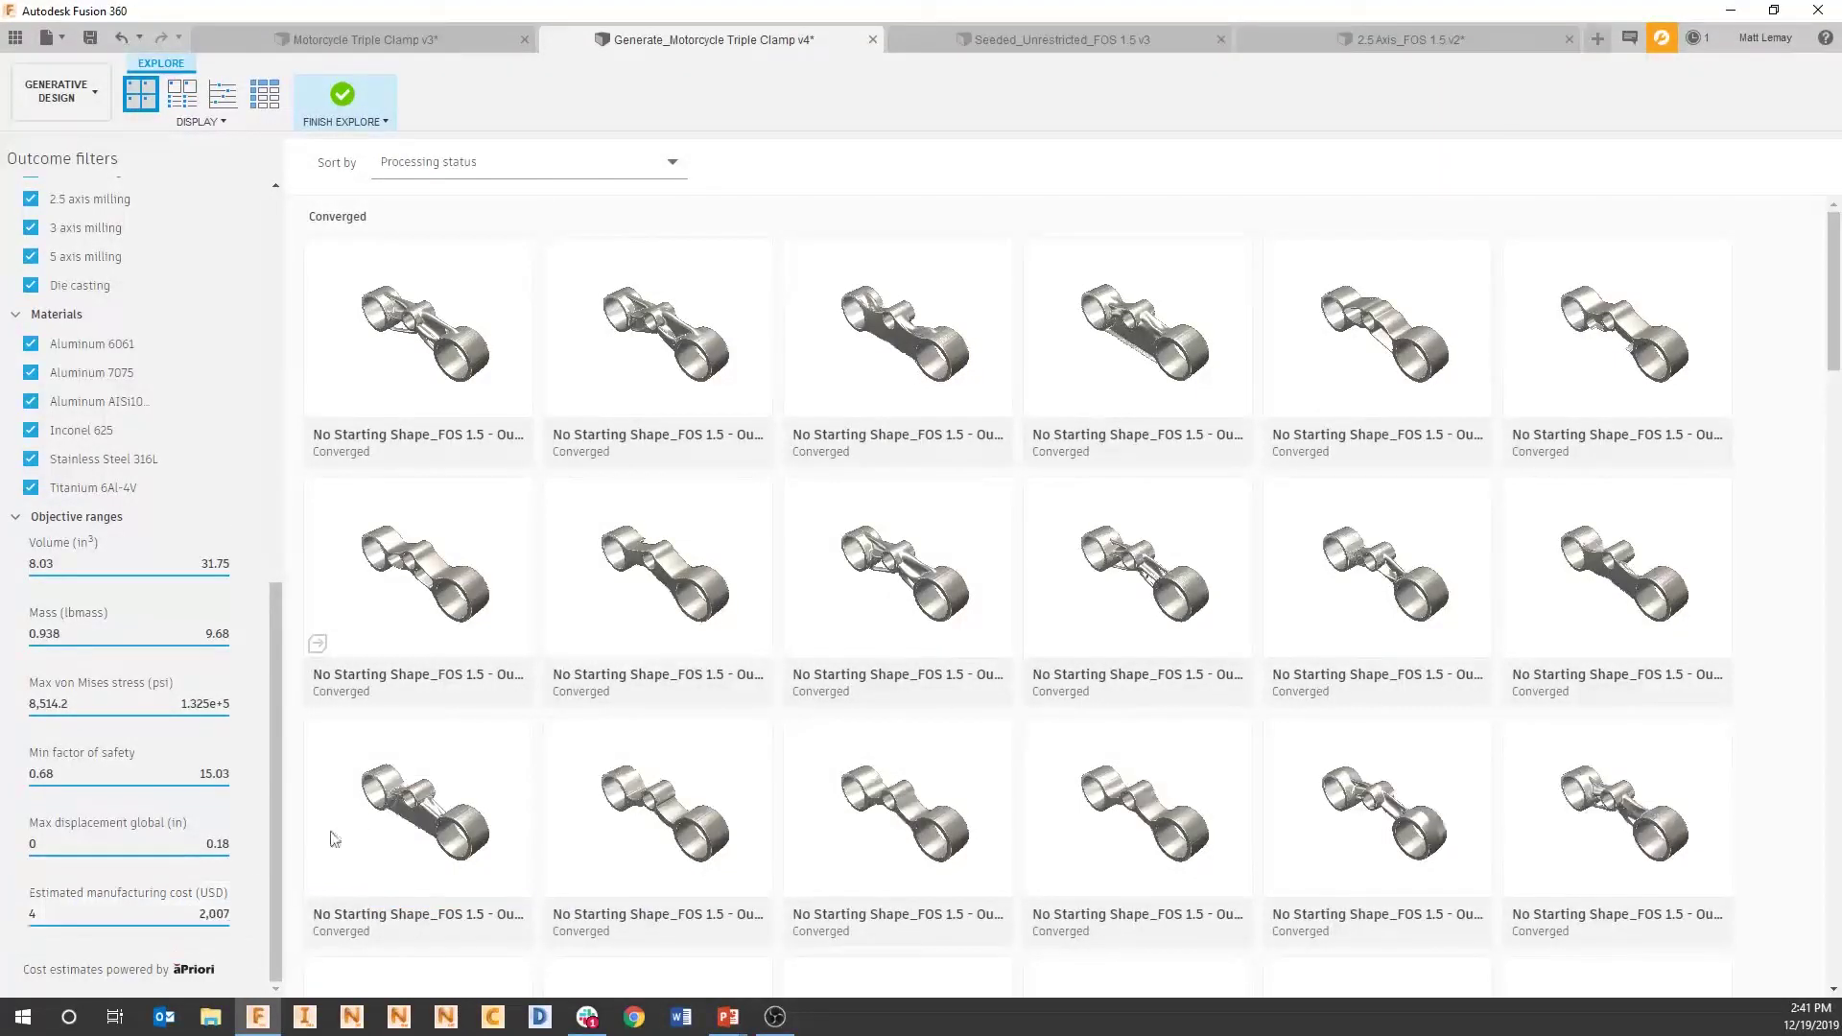
scroll(96, 382, "up", 10)
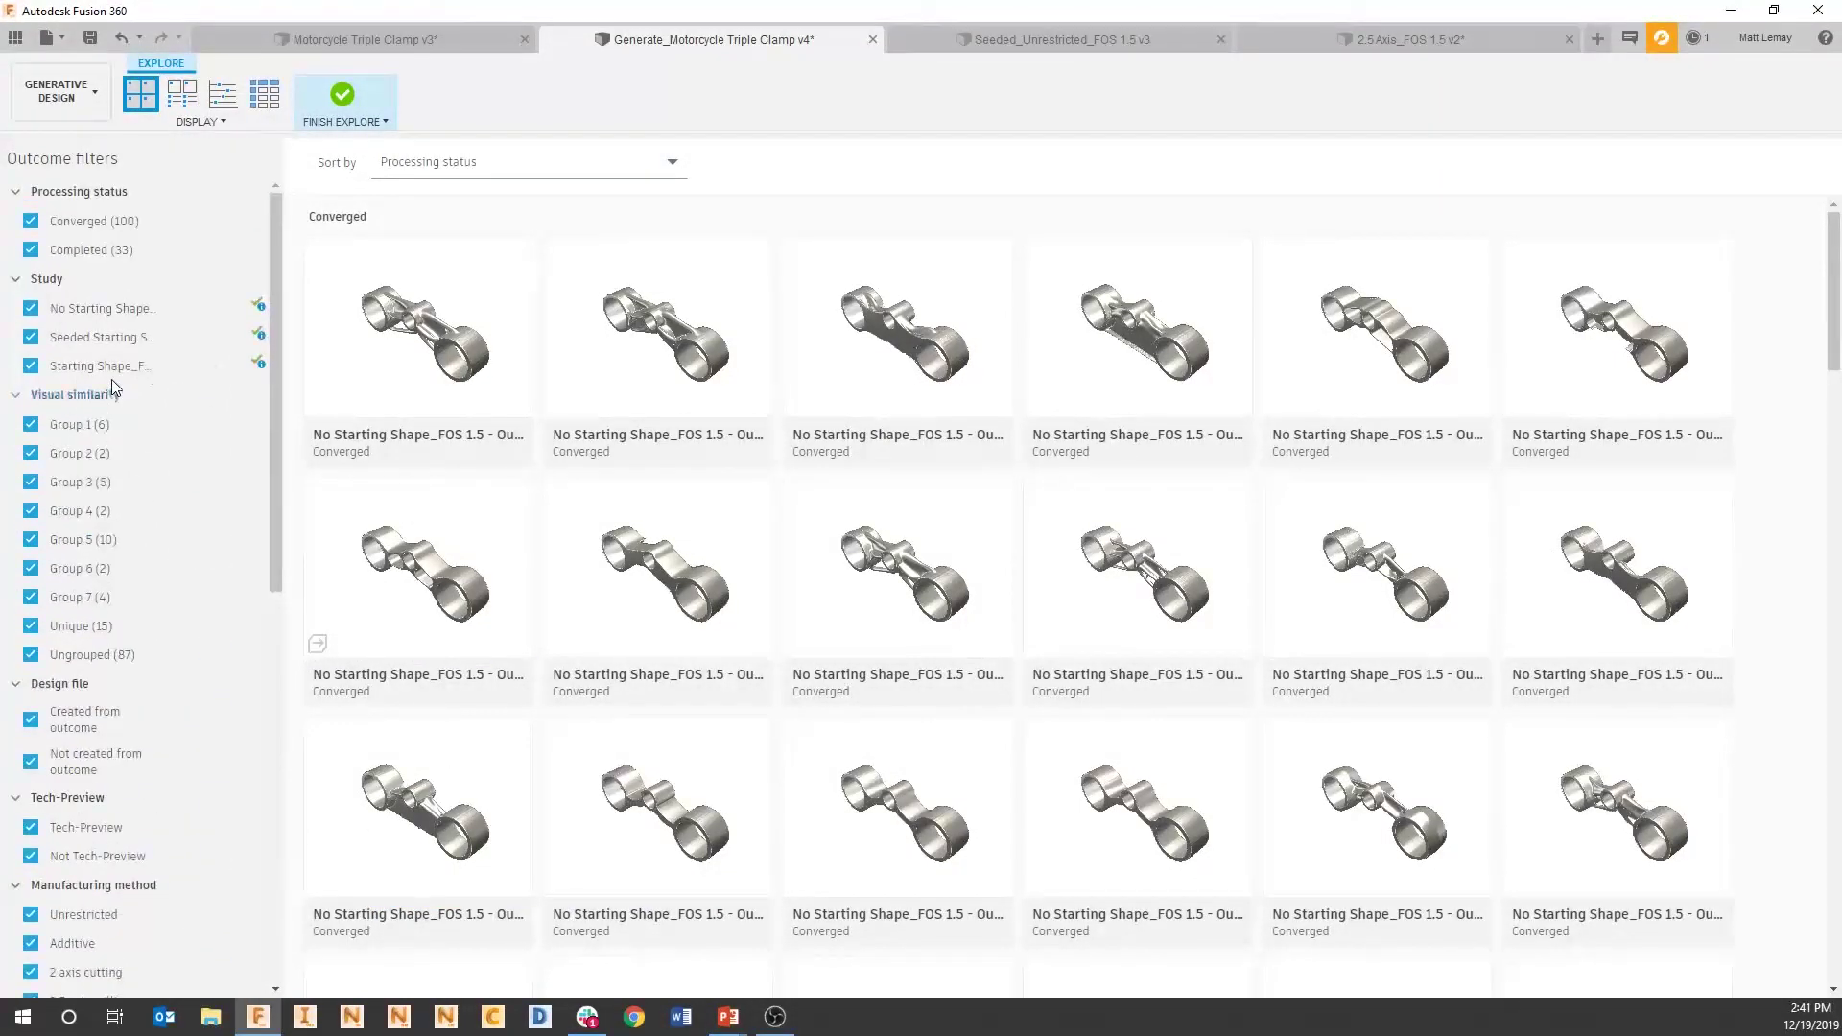
Step: Show the outcomes as a scatter plot with Estimated manufacturing cost (USD) on the Y axis
left_click(218, 100)
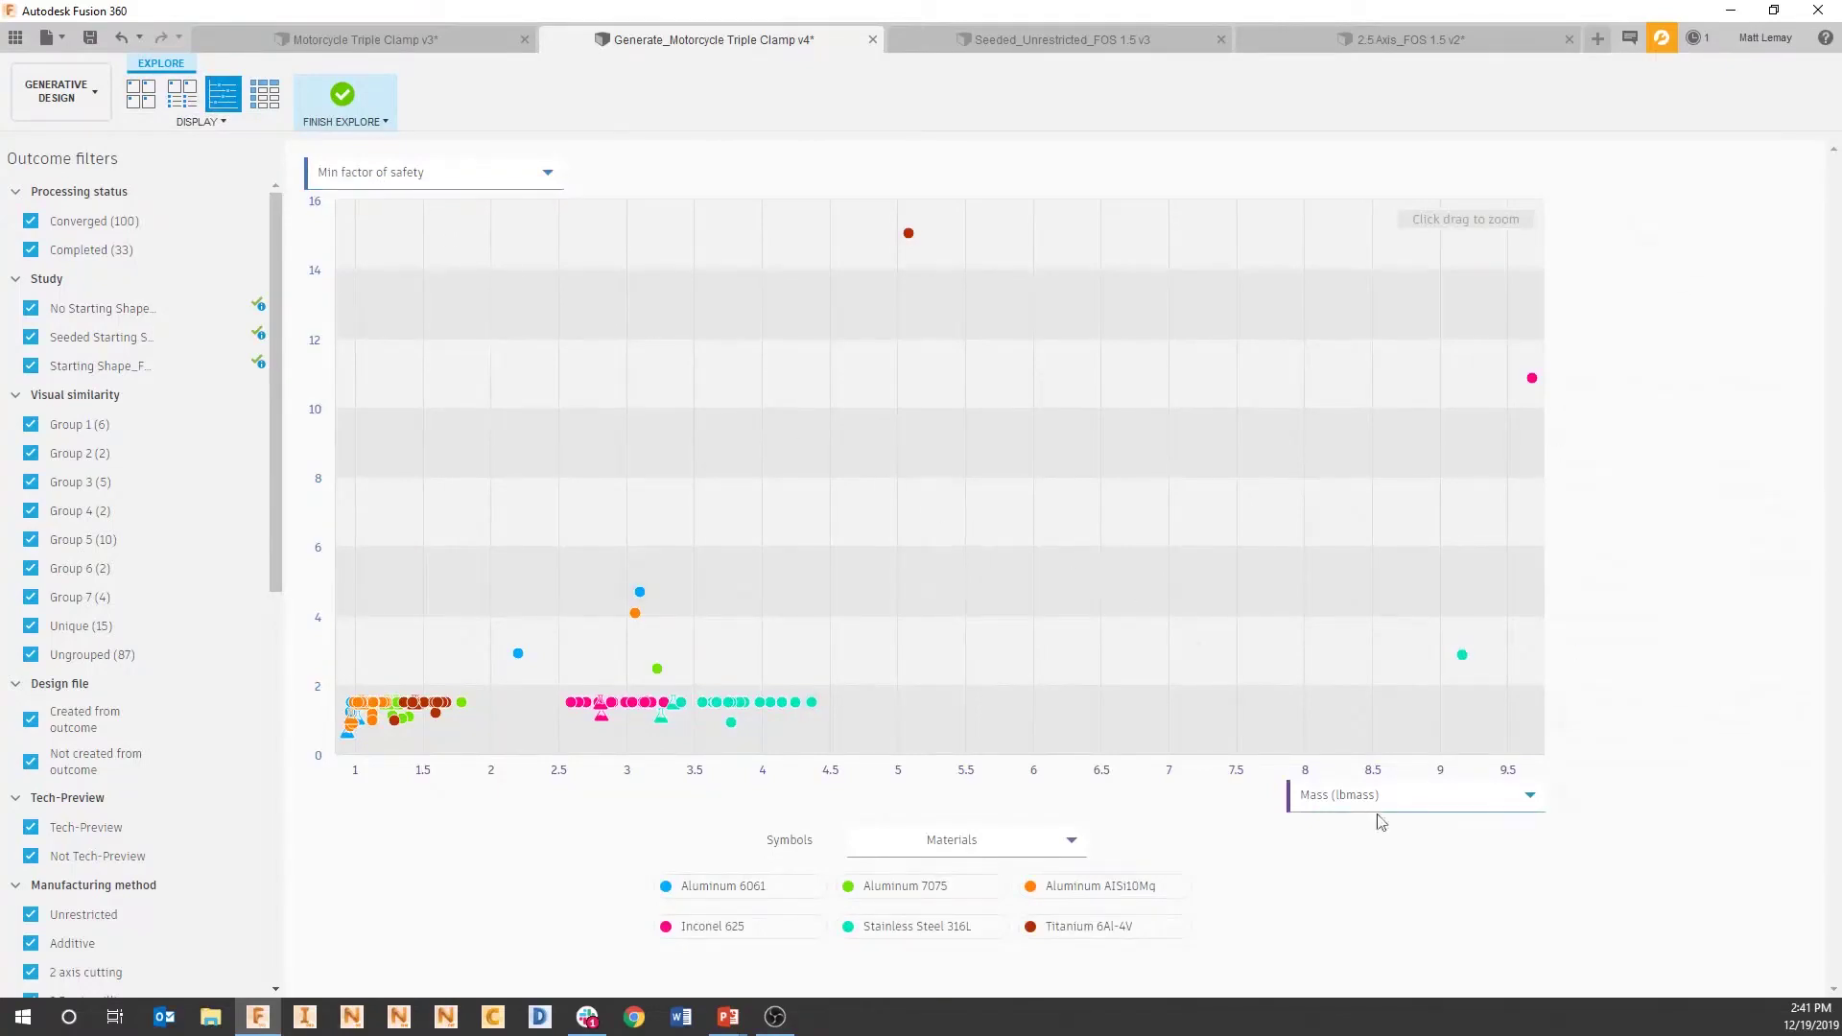
left_click(367, 174)
left_click(388, 305)
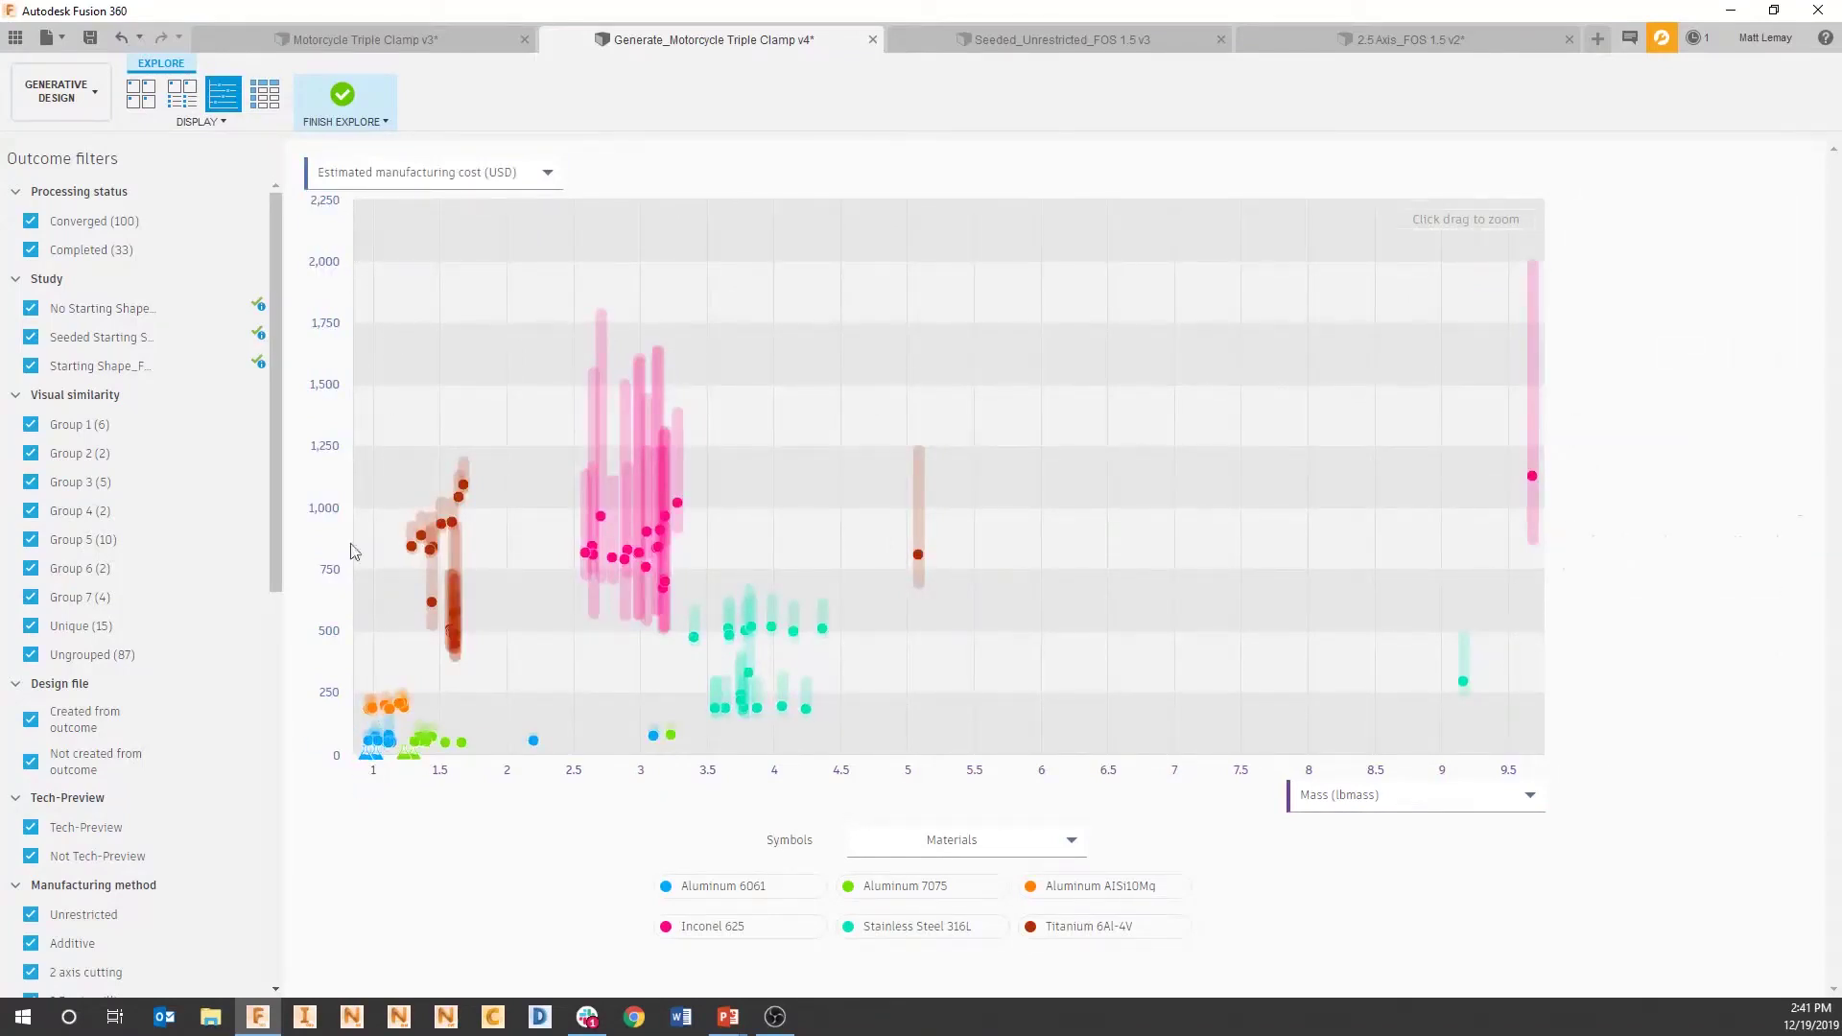
Step: Zoom the plot into the low-mass, low-cost lower-left corner
left_click(372, 707)
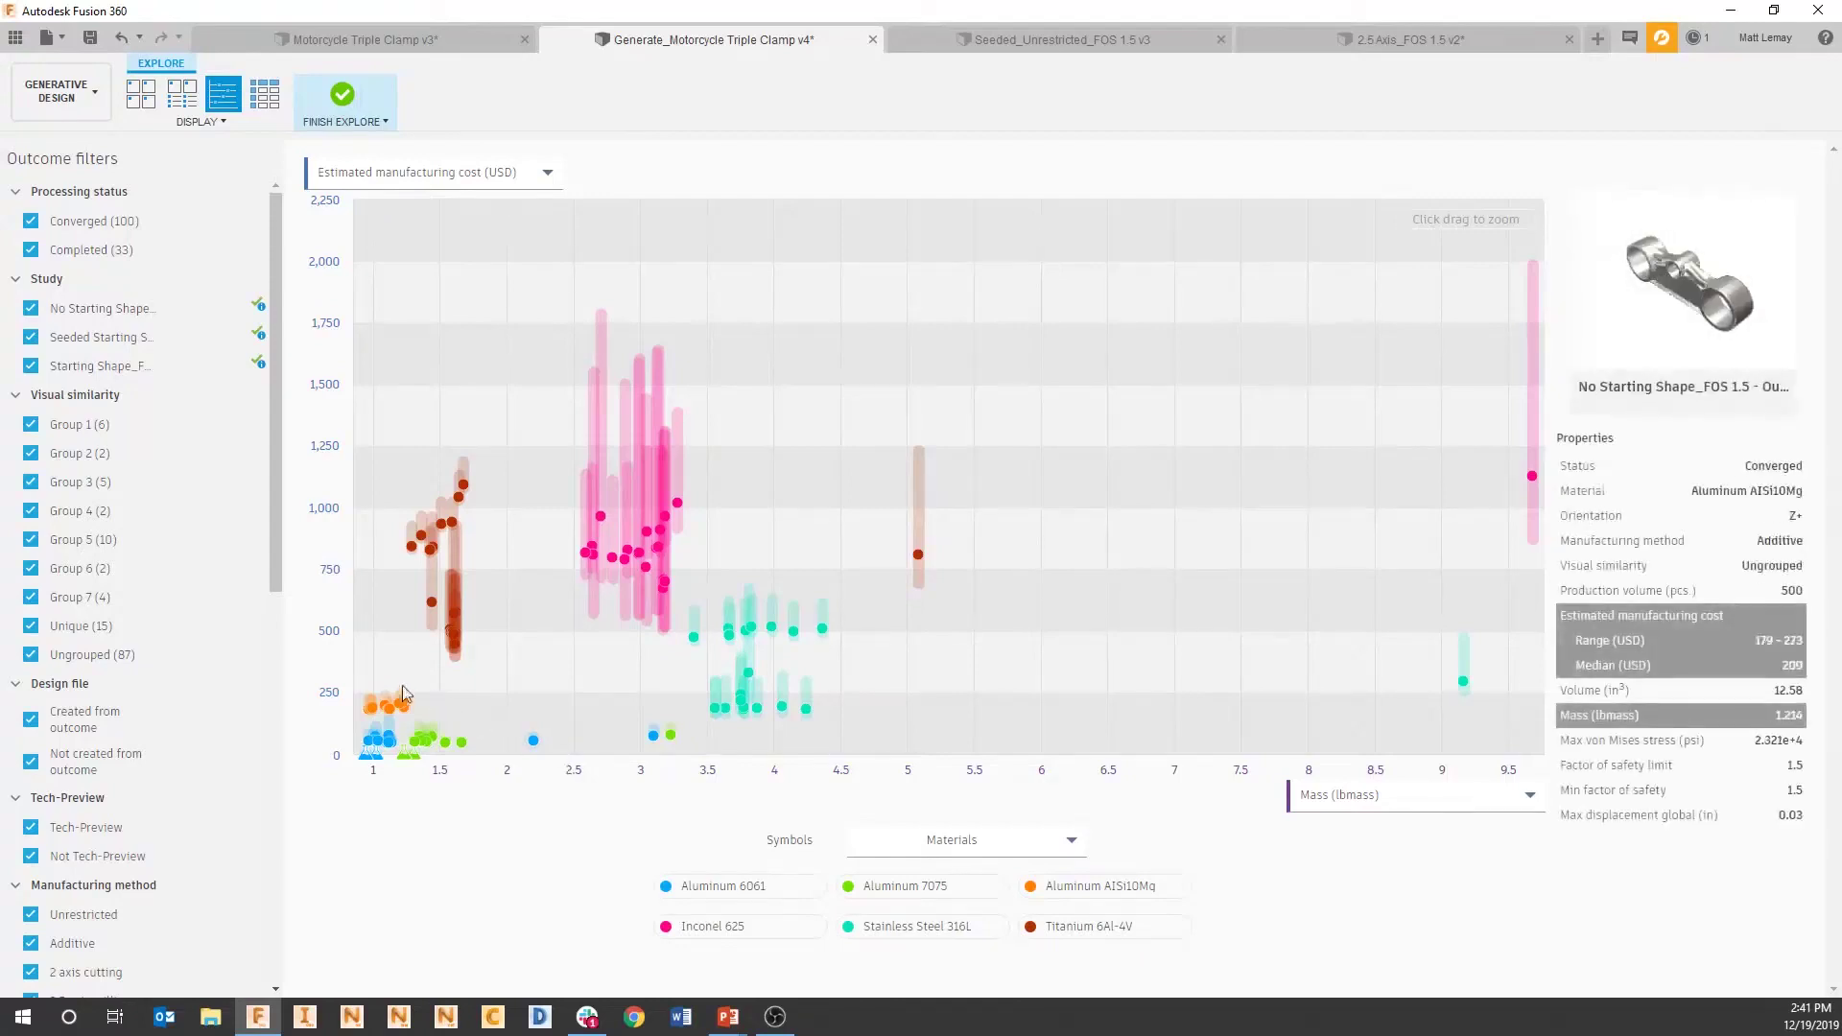
left_click_drag(367, 662, 580, 776)
mouse_move(364, 541)
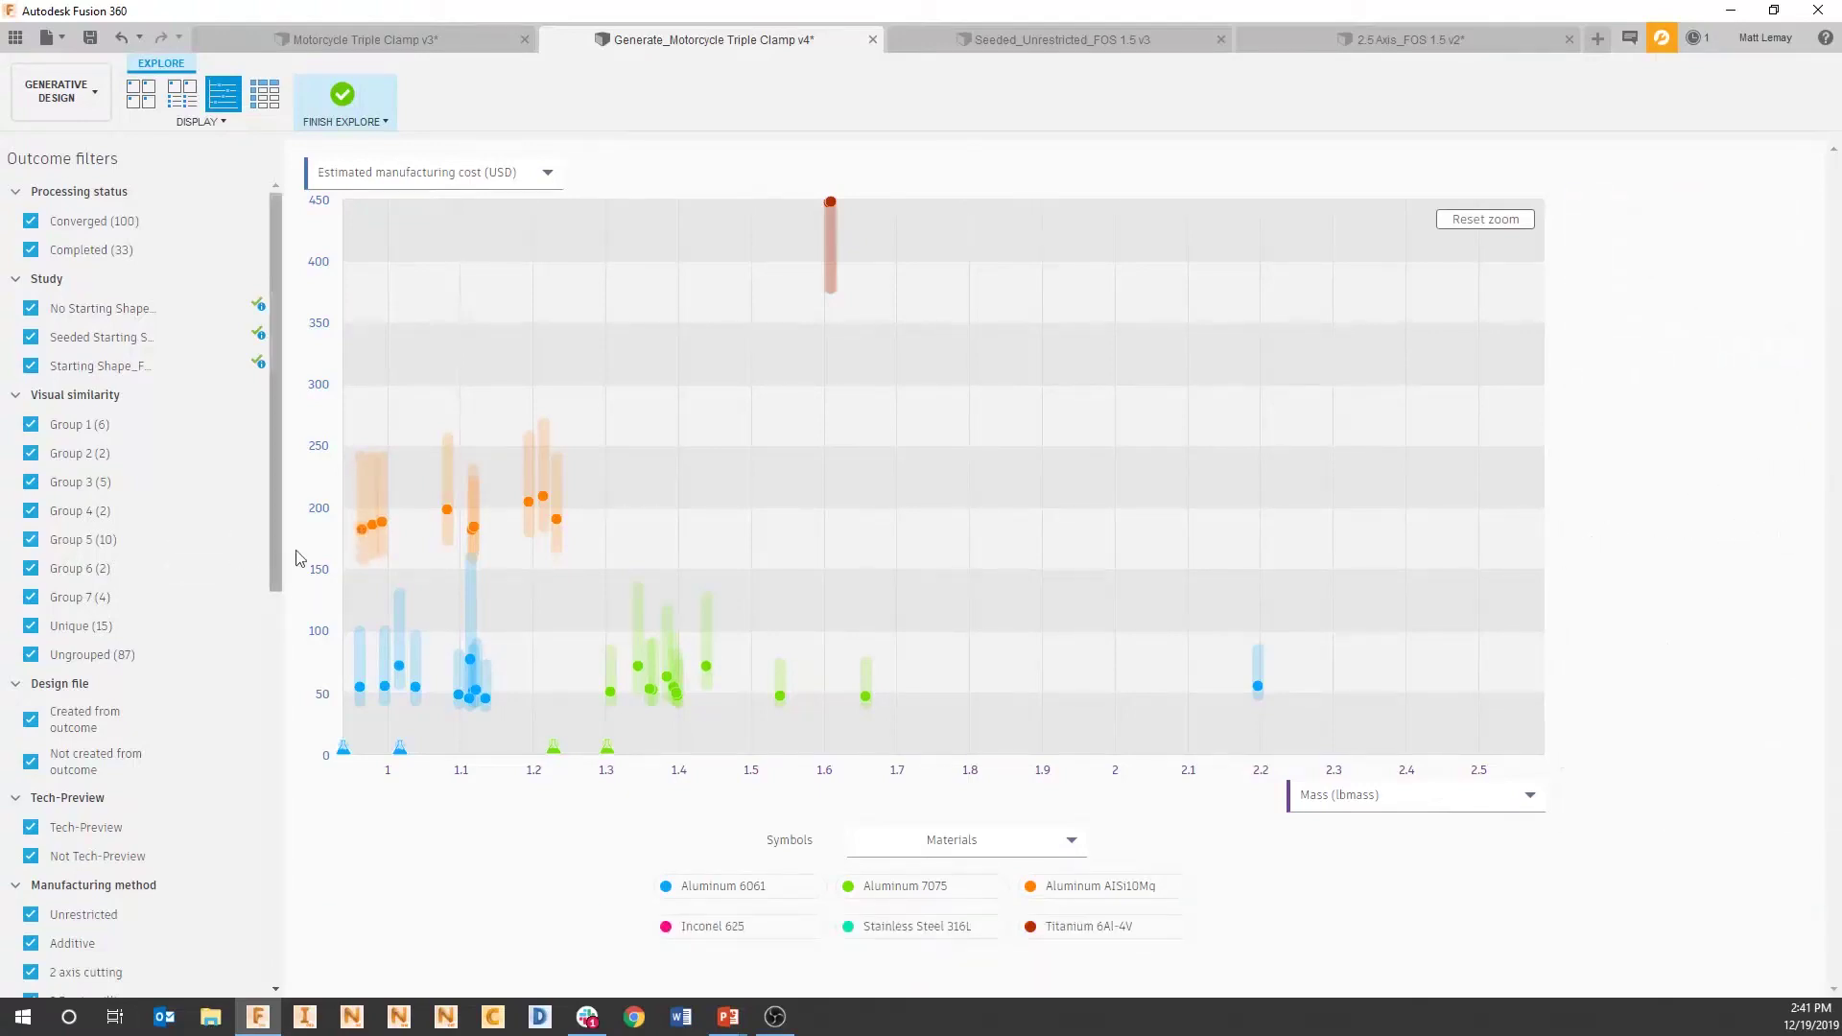
Step: Select Seeded Starting Shape Outcome 1, inspect it in 3D Outcome View from above, then return to the plot
left_click(367, 538)
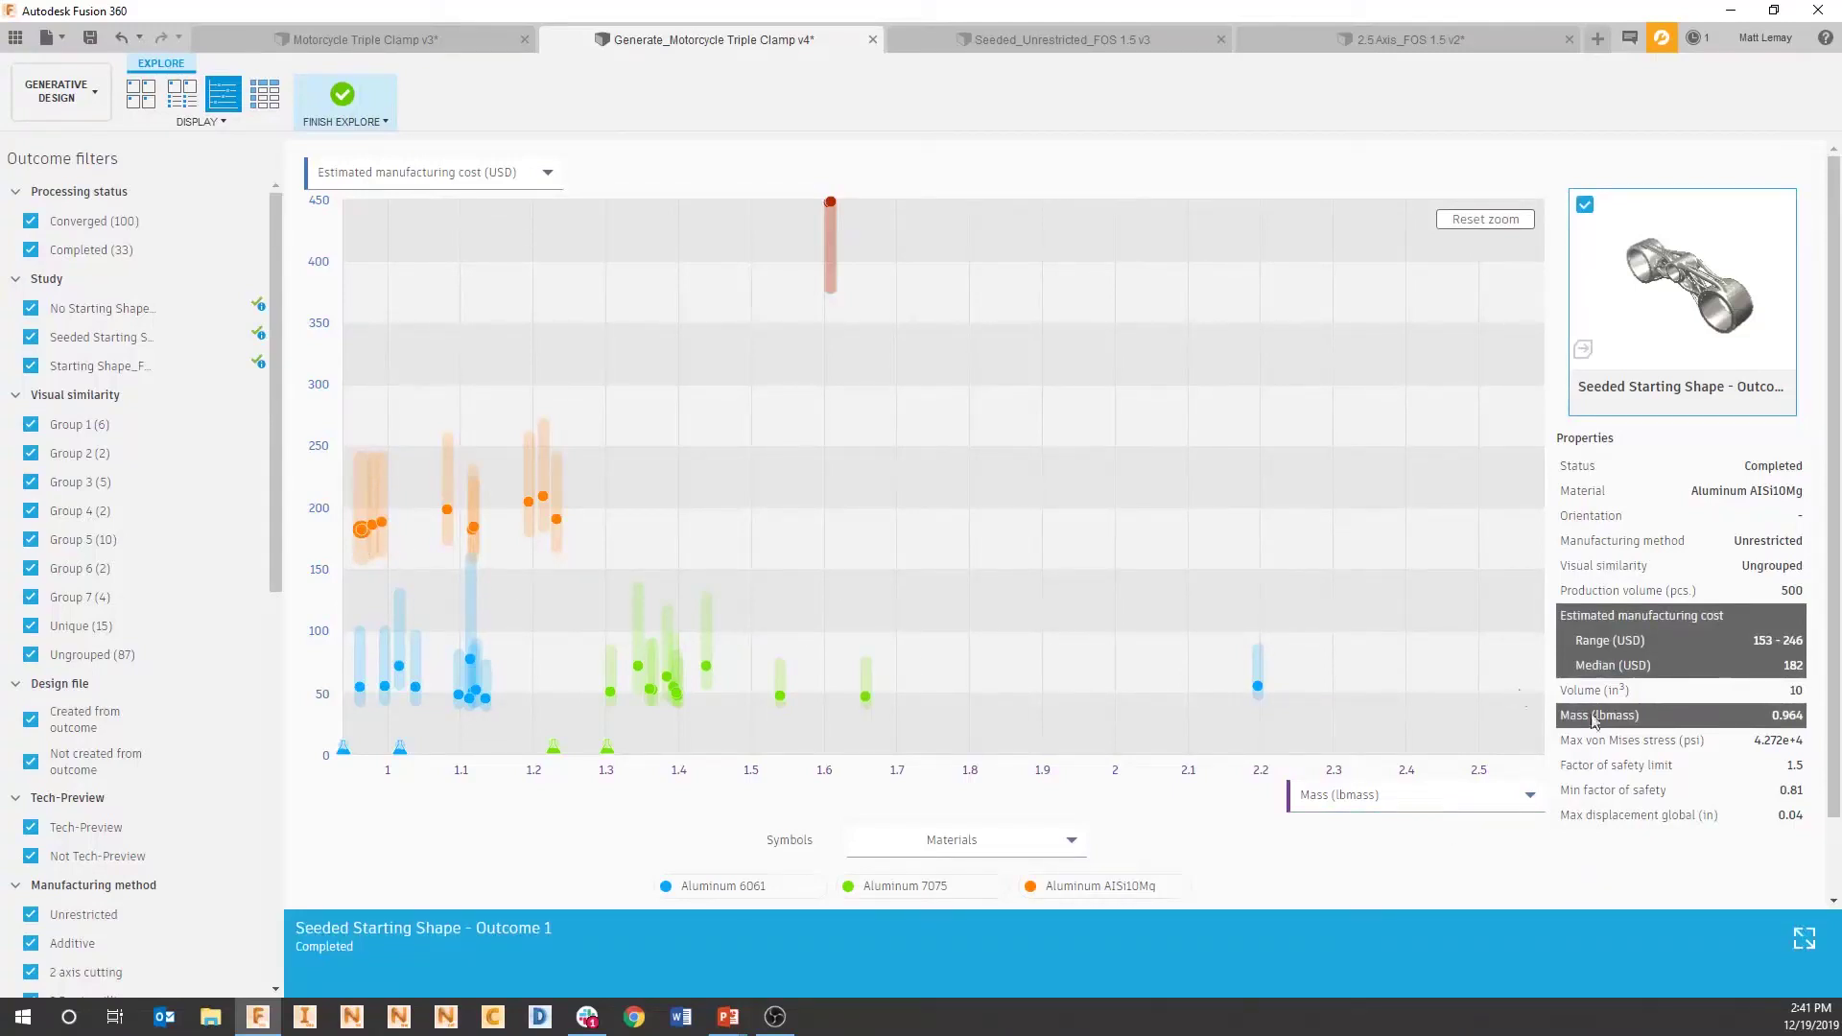
left_click(1812, 927)
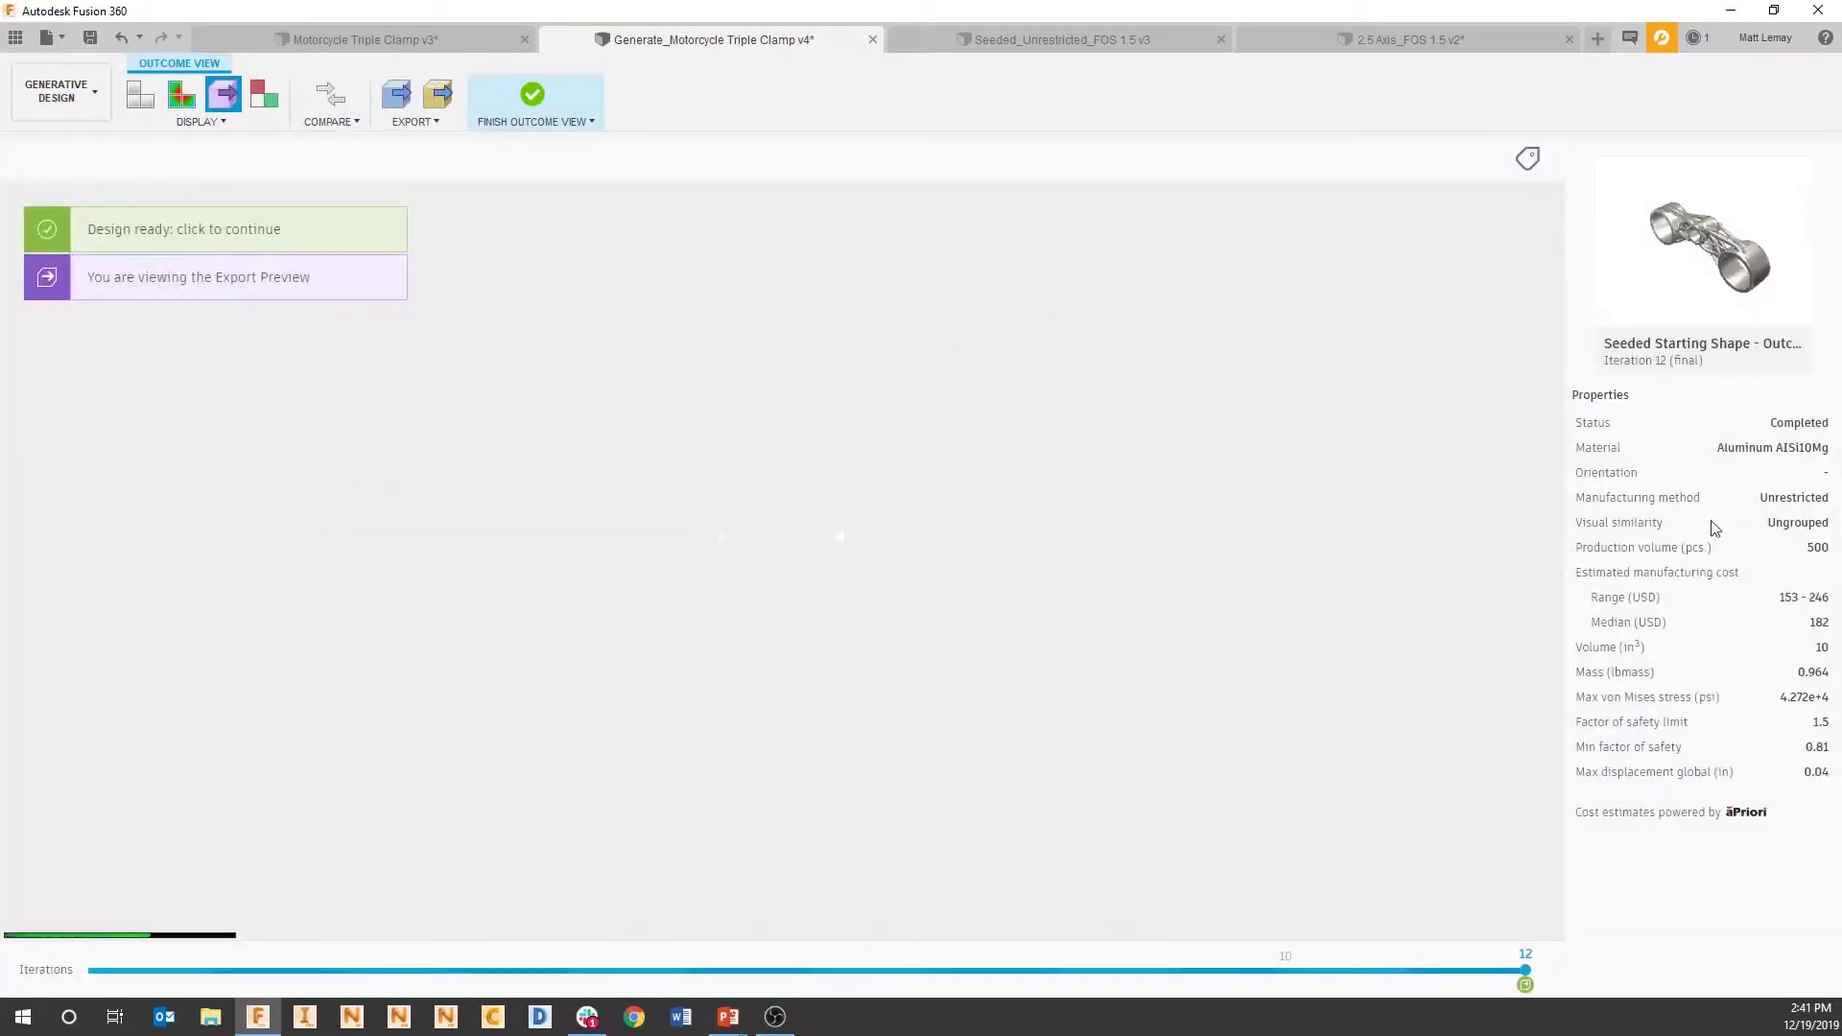
mouse_move(1735, 528)
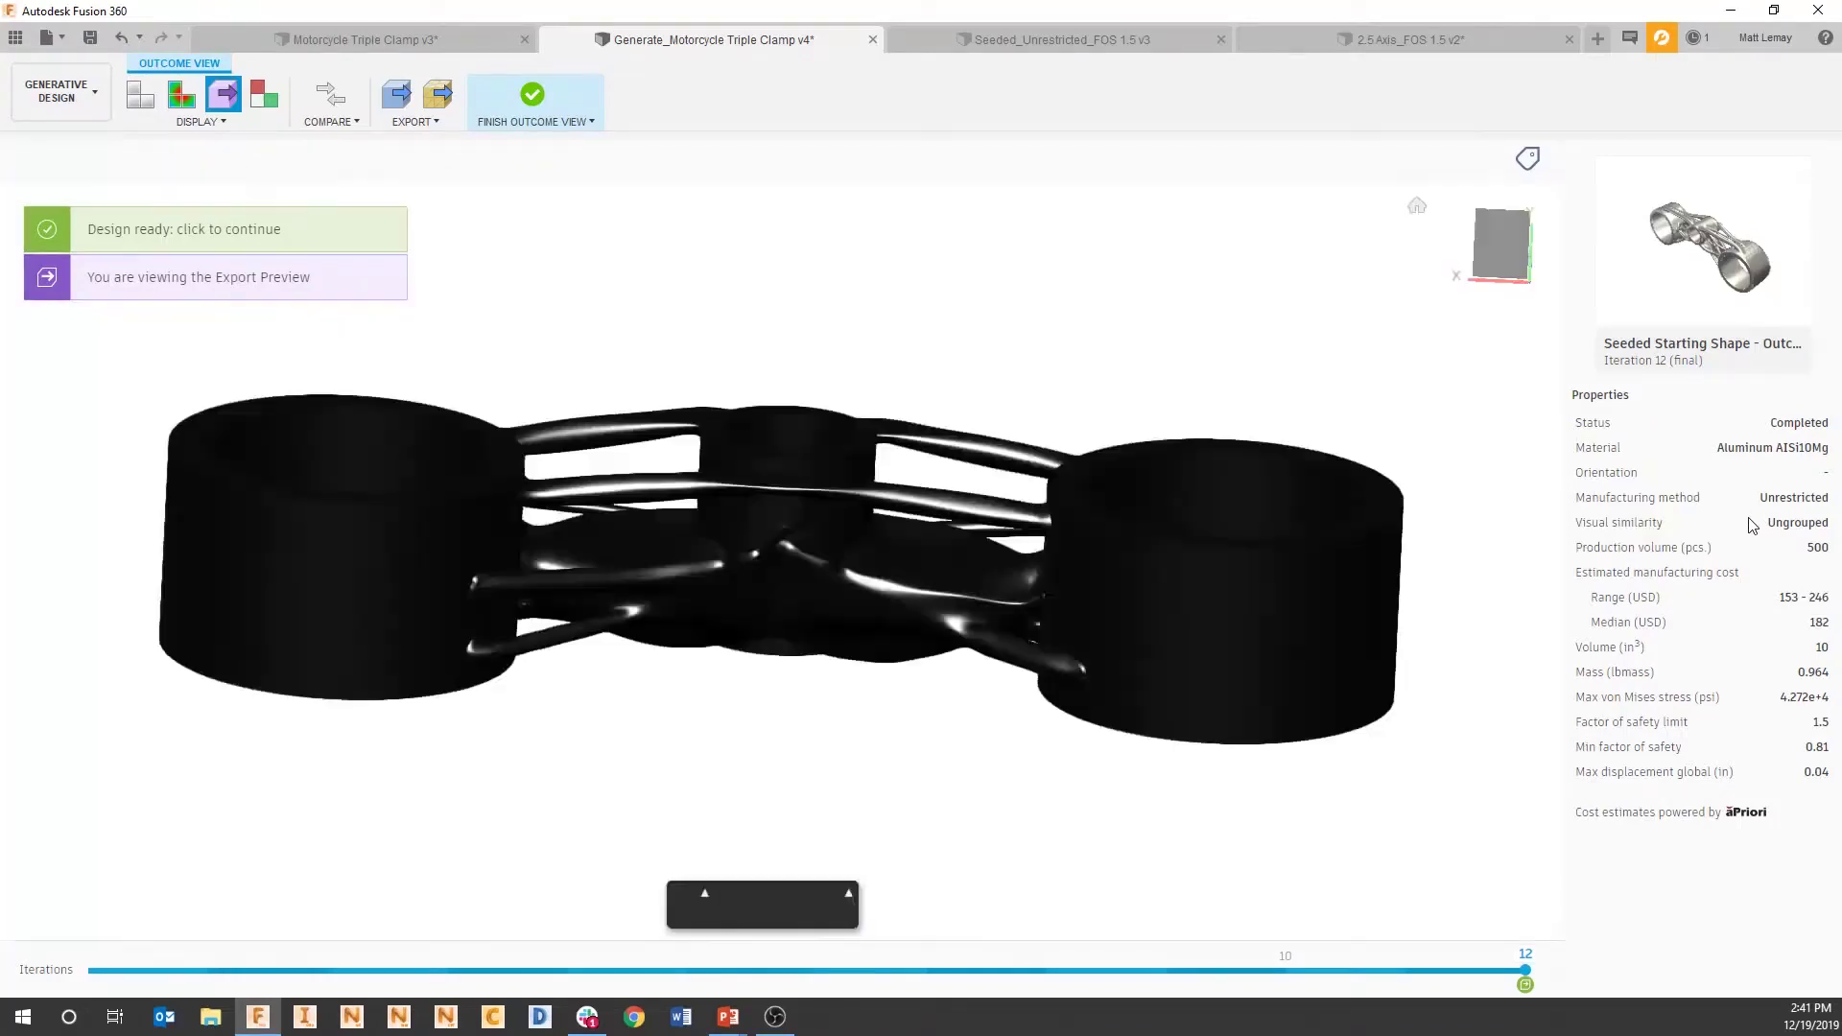
mouse_move(935, 608)
middle_mouse_down("shift")
mouse_move(921, 786)
mouse_move(959, 633)
middle_mouse_up("shift")
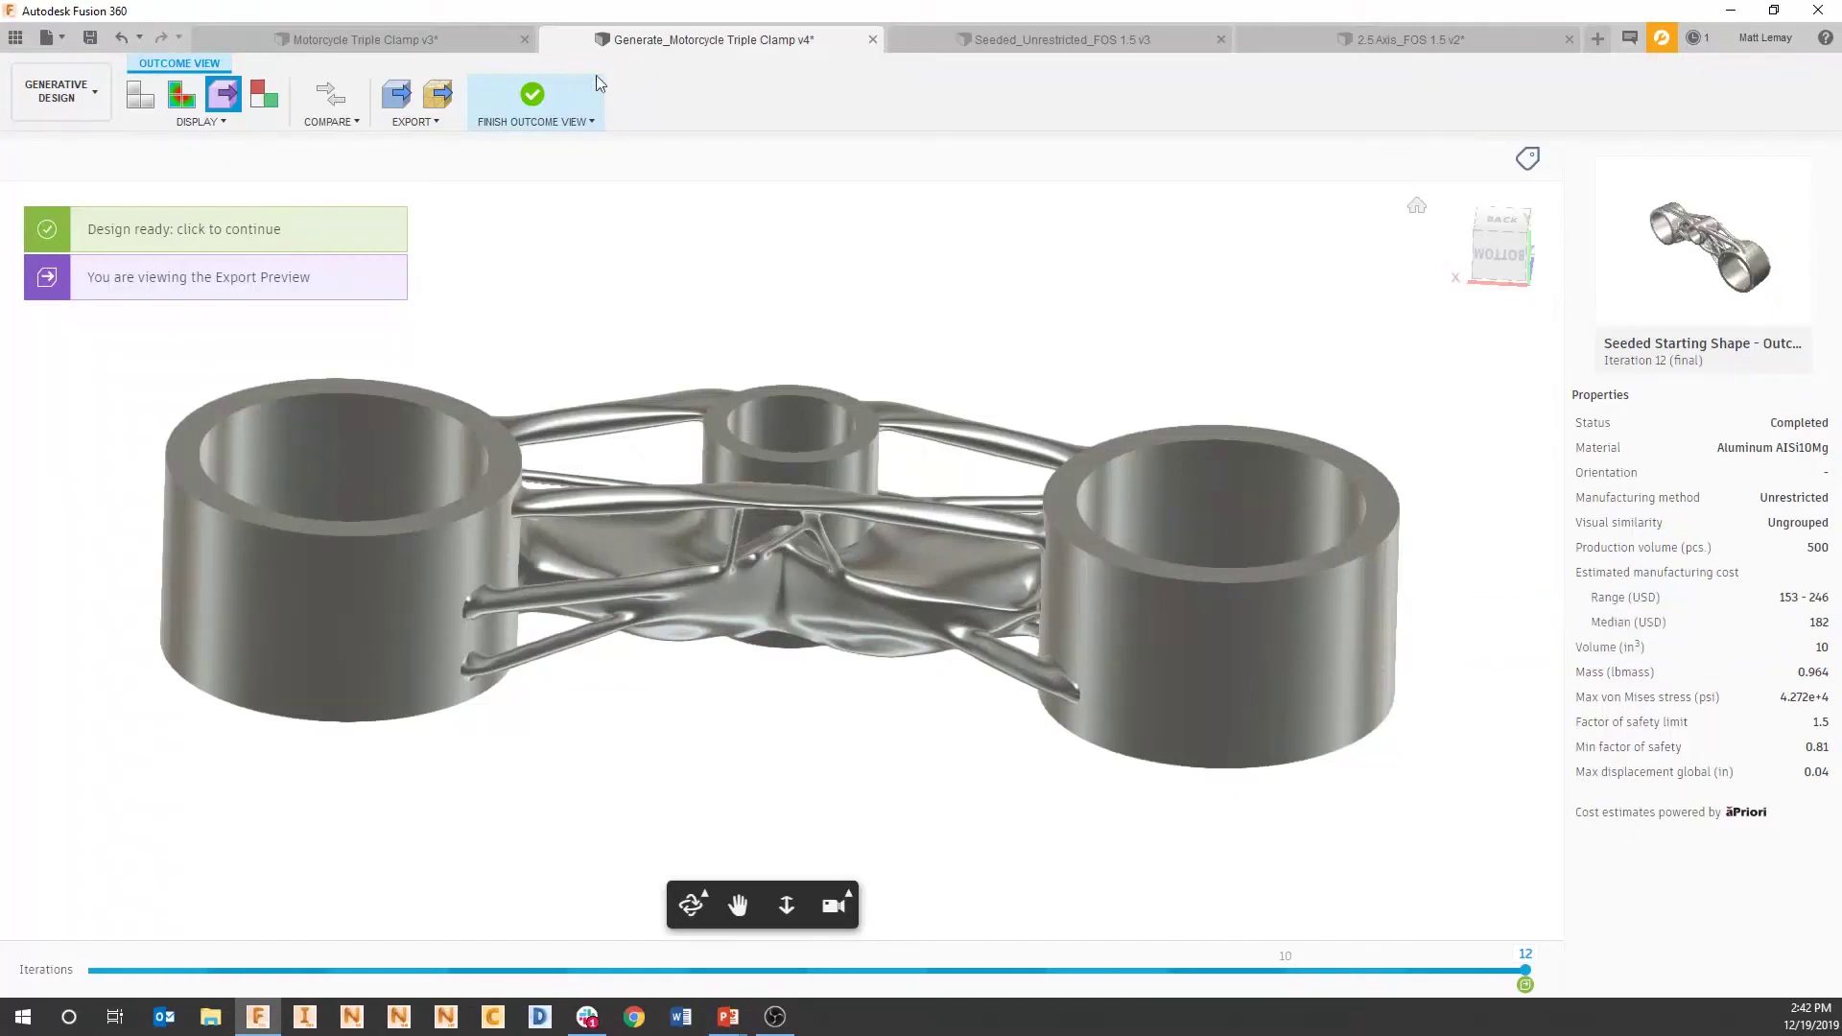
left_click(539, 96)
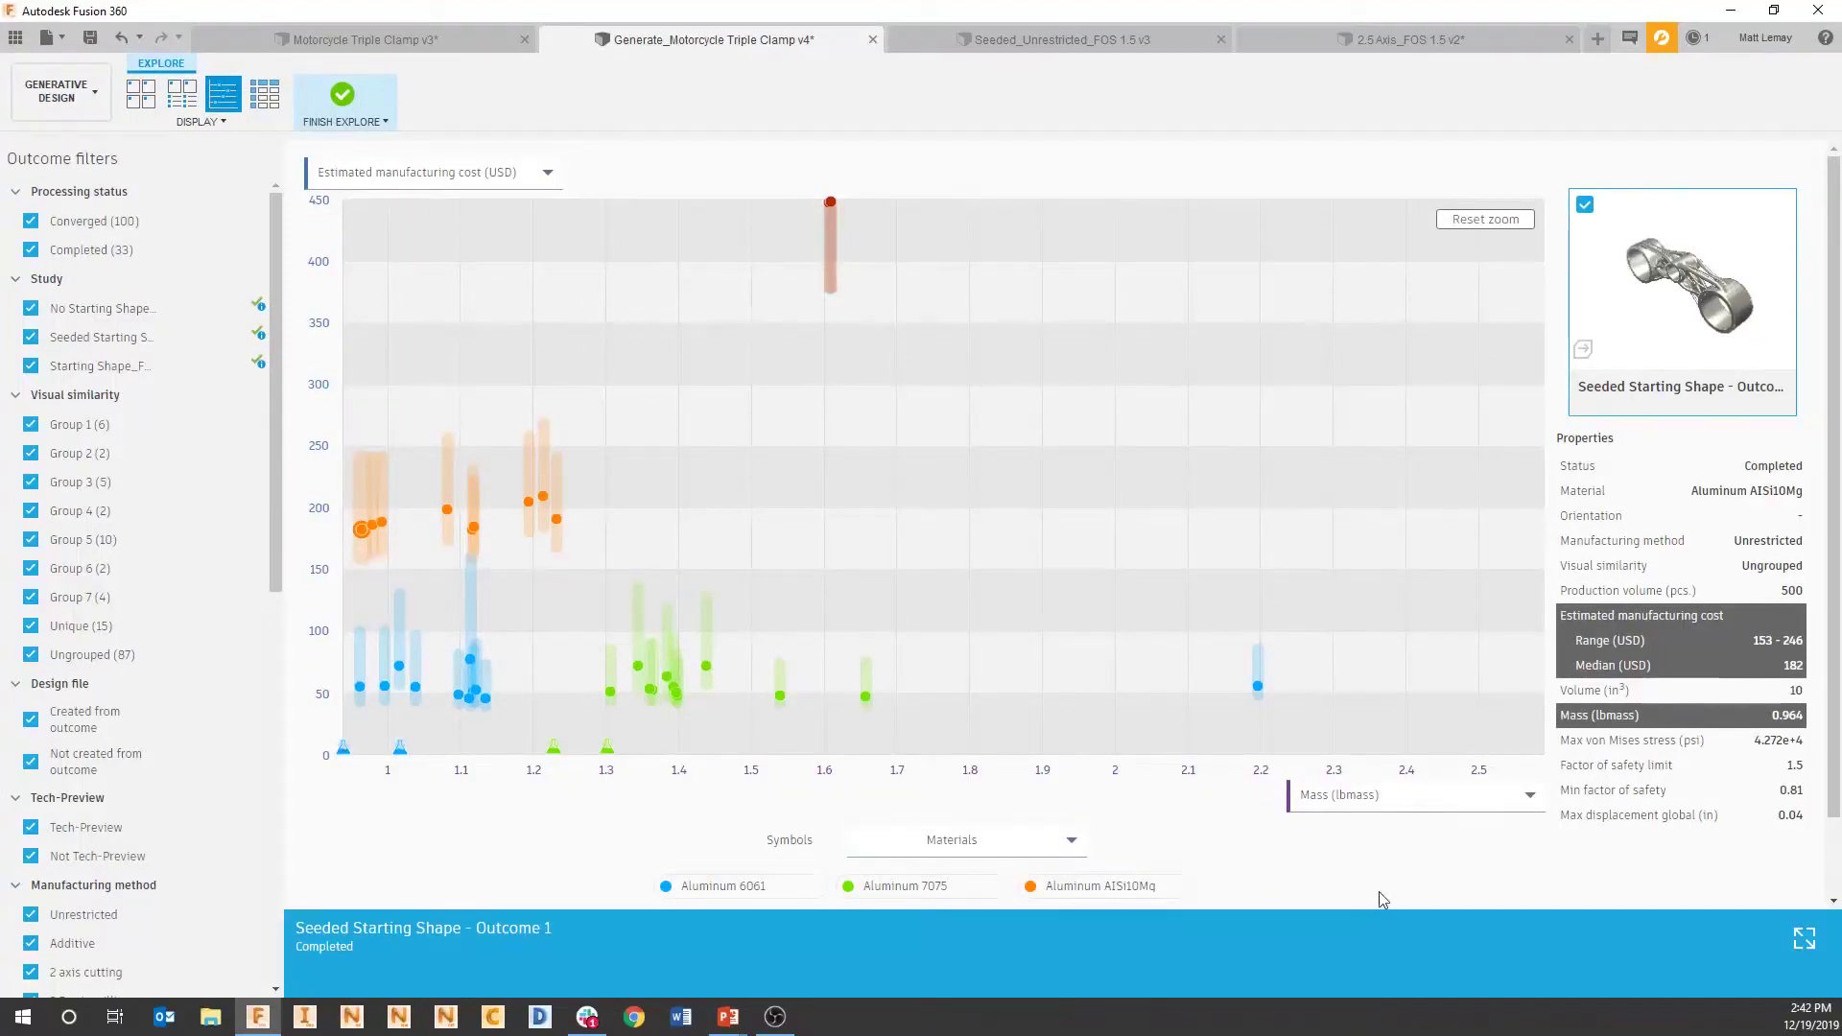
Step: Deselect the seeded outcome and pick the blue Aluminum 6061 2-axis cutting Outcome 5 (55 USD)
left_click(1804, 939)
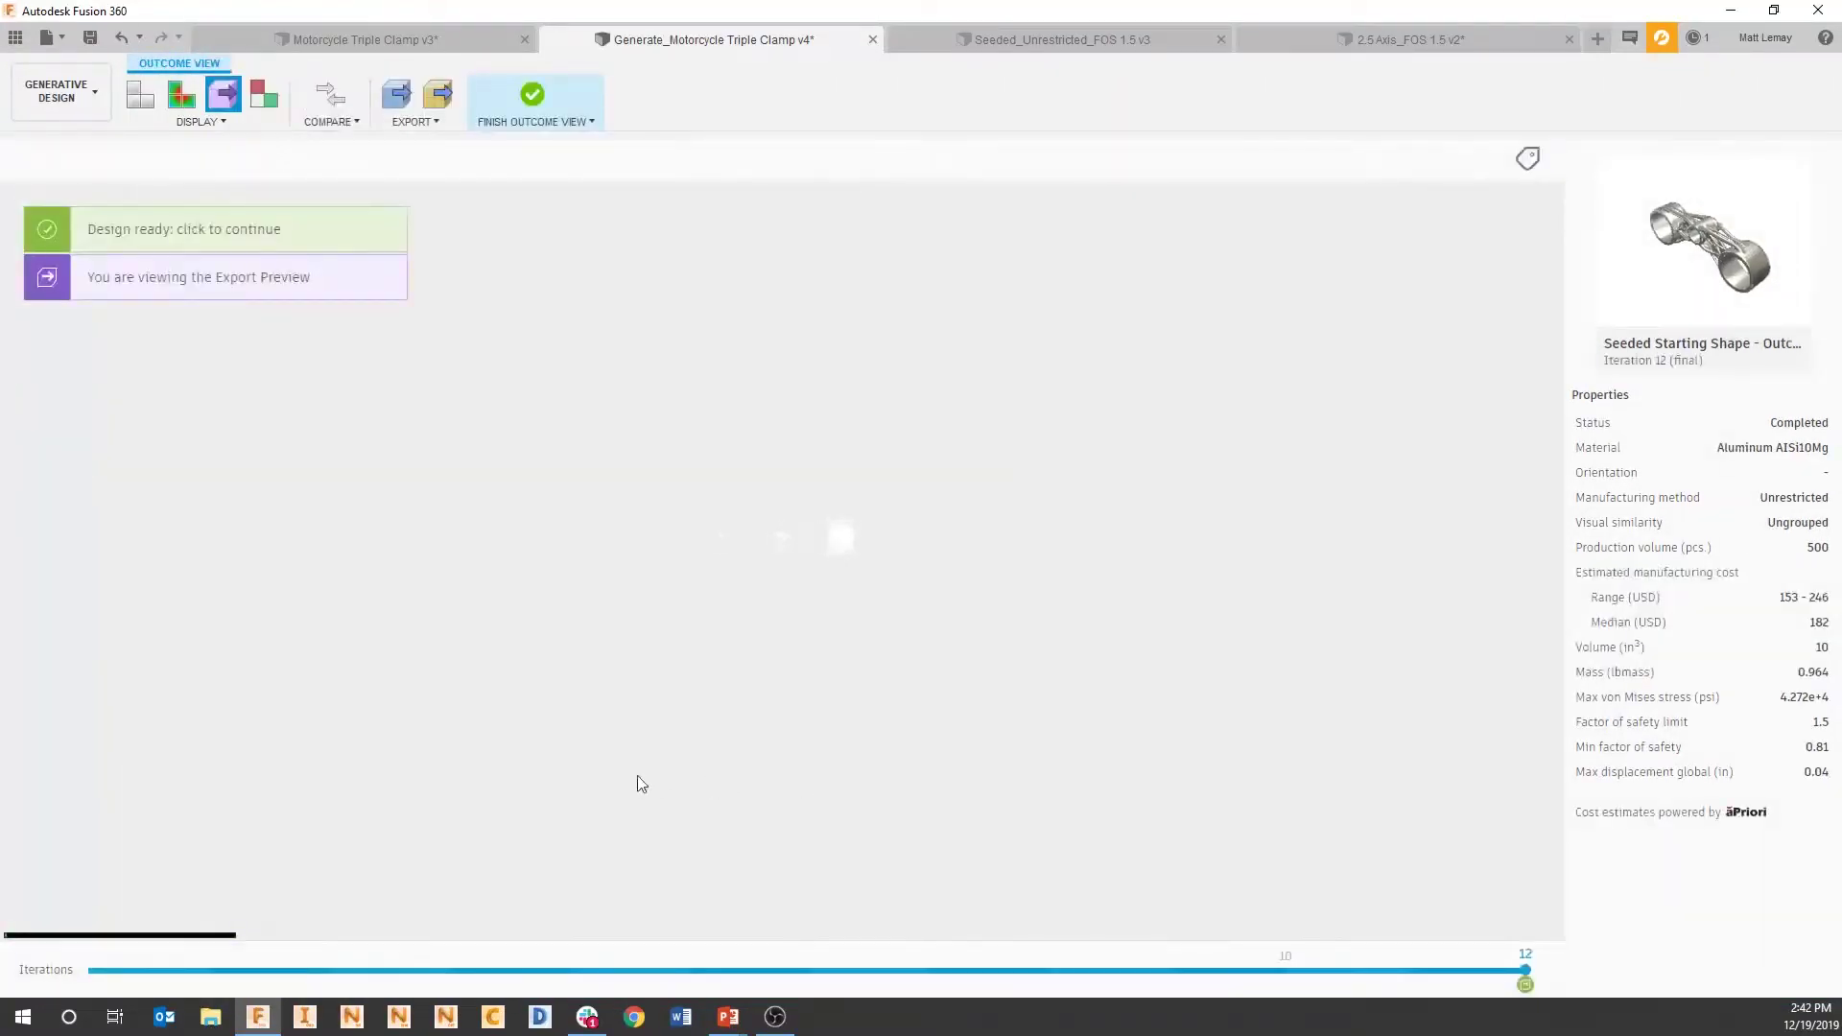
left_click(534, 95)
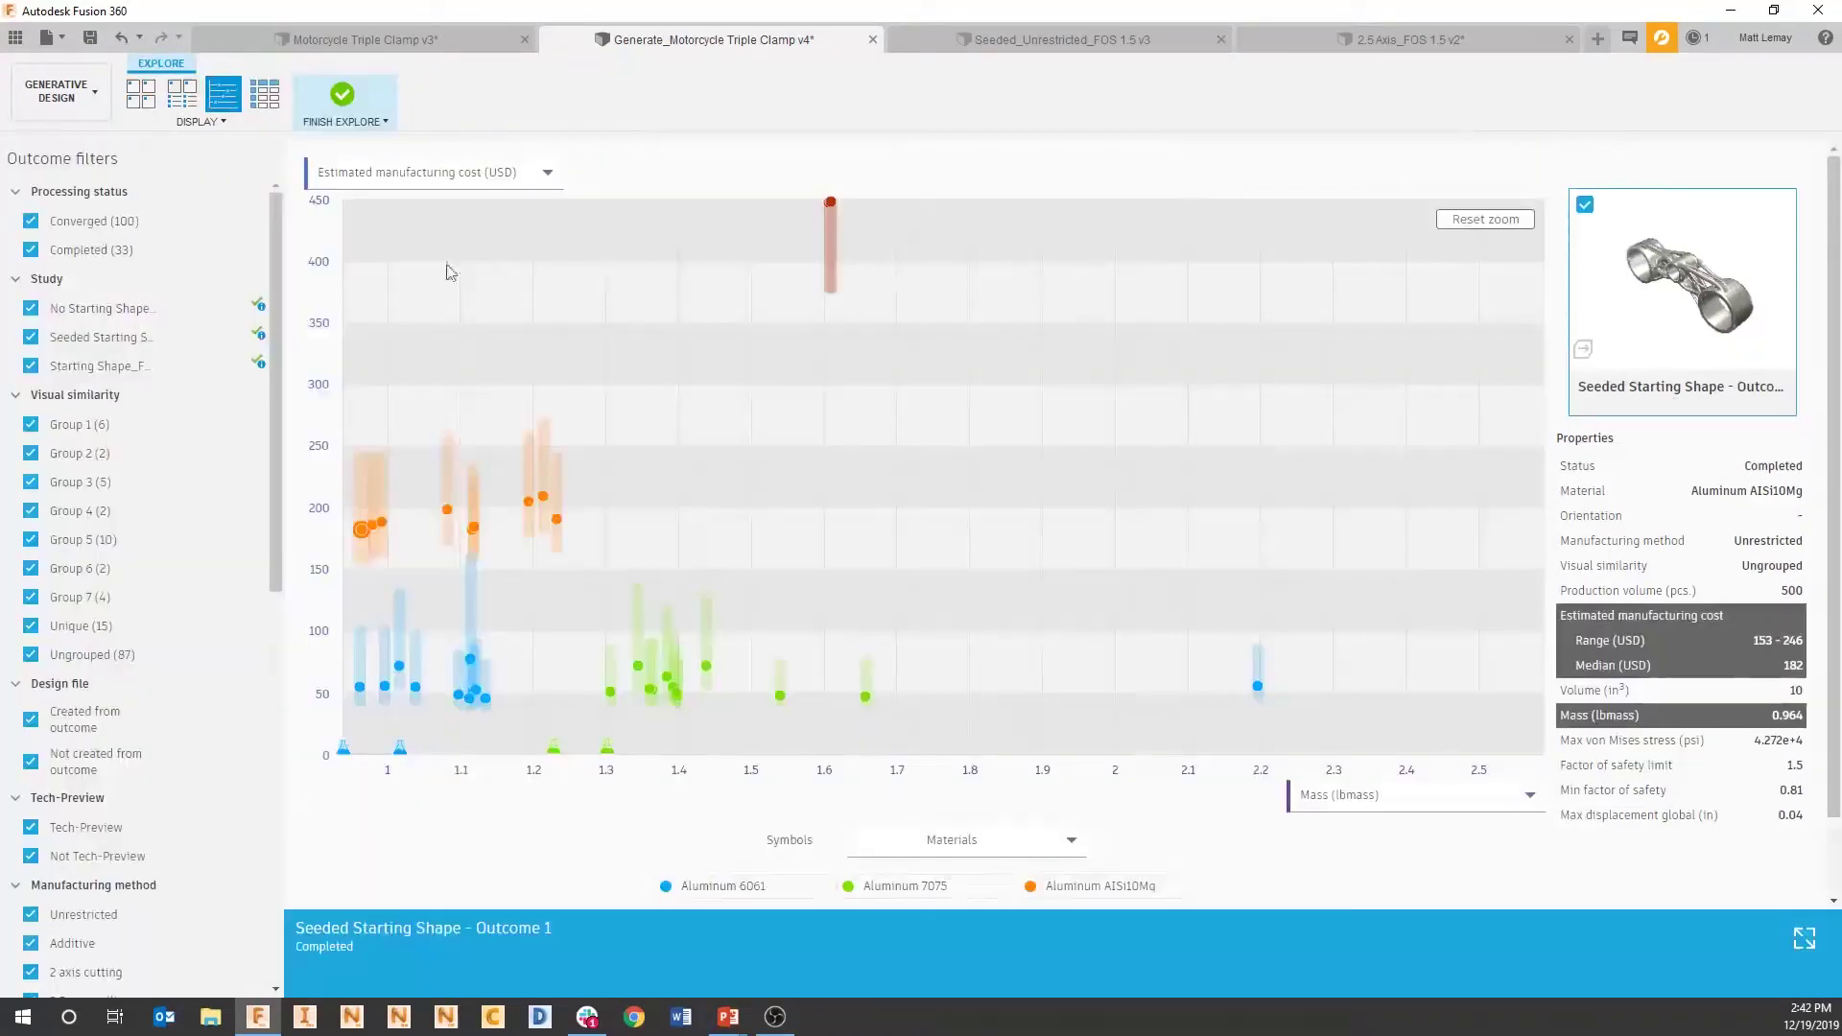
left_click(362, 532)
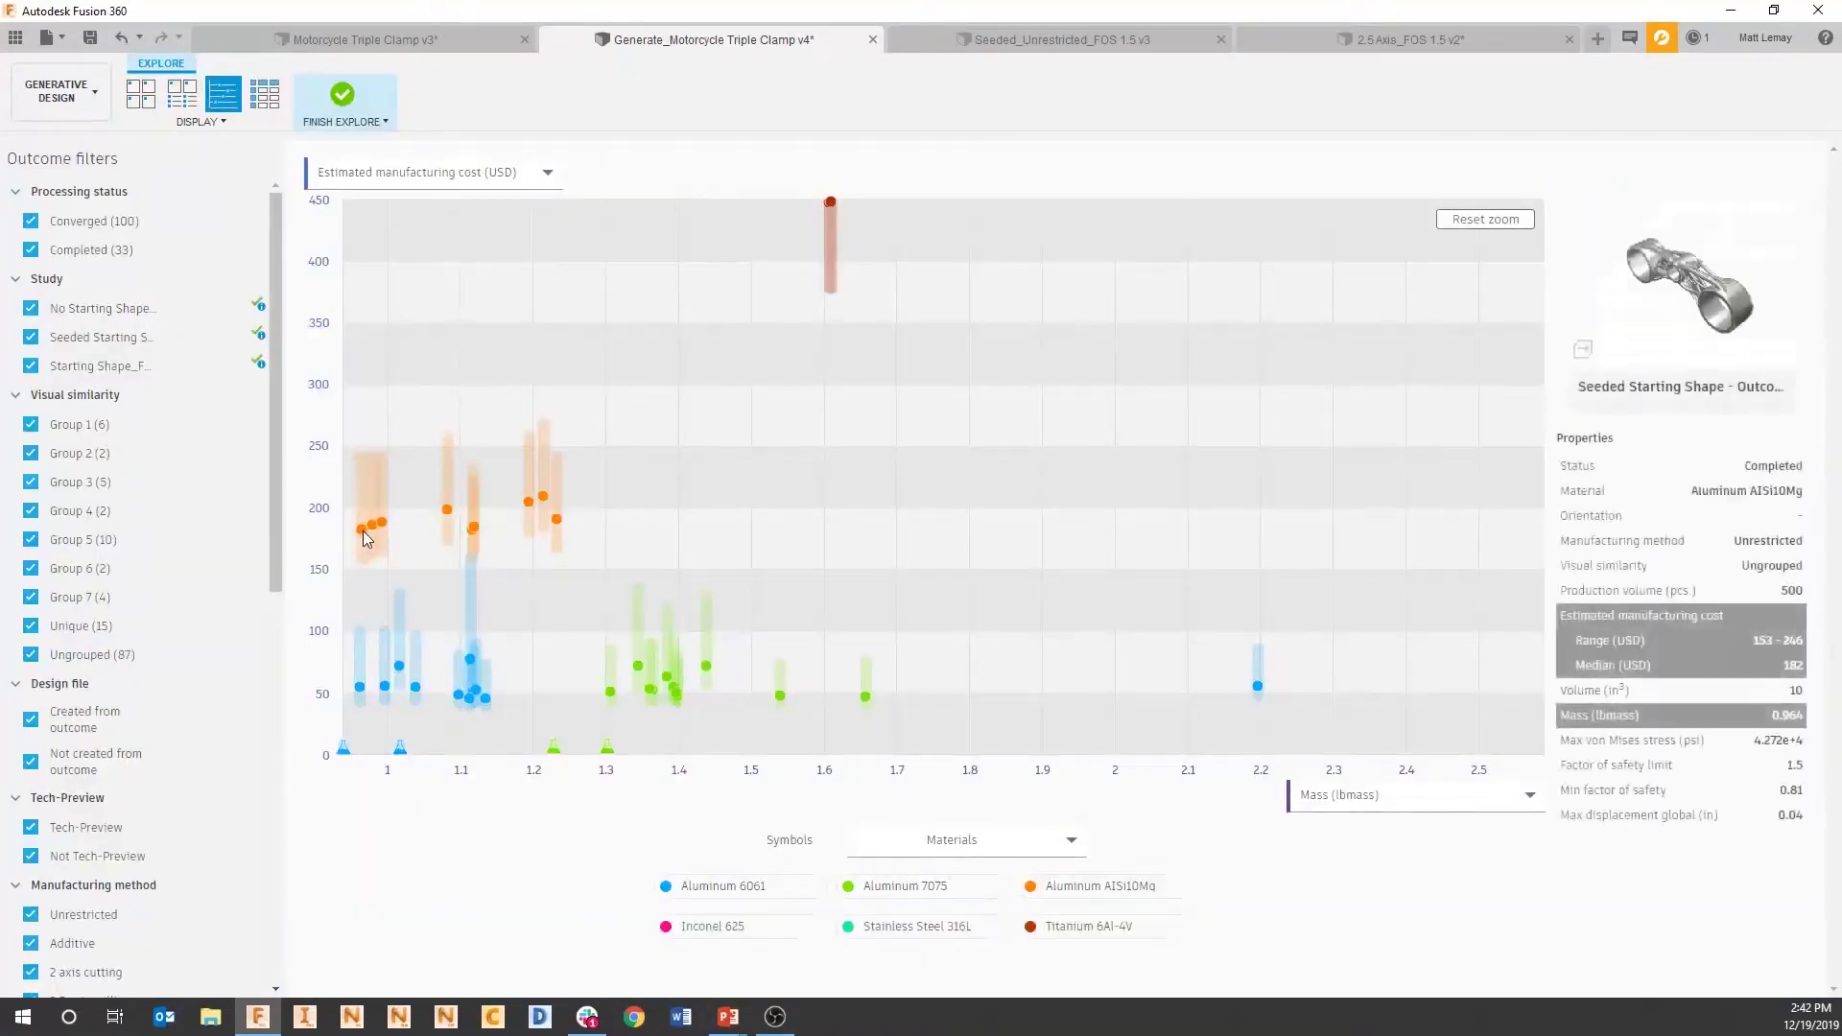
left_click(365, 690)
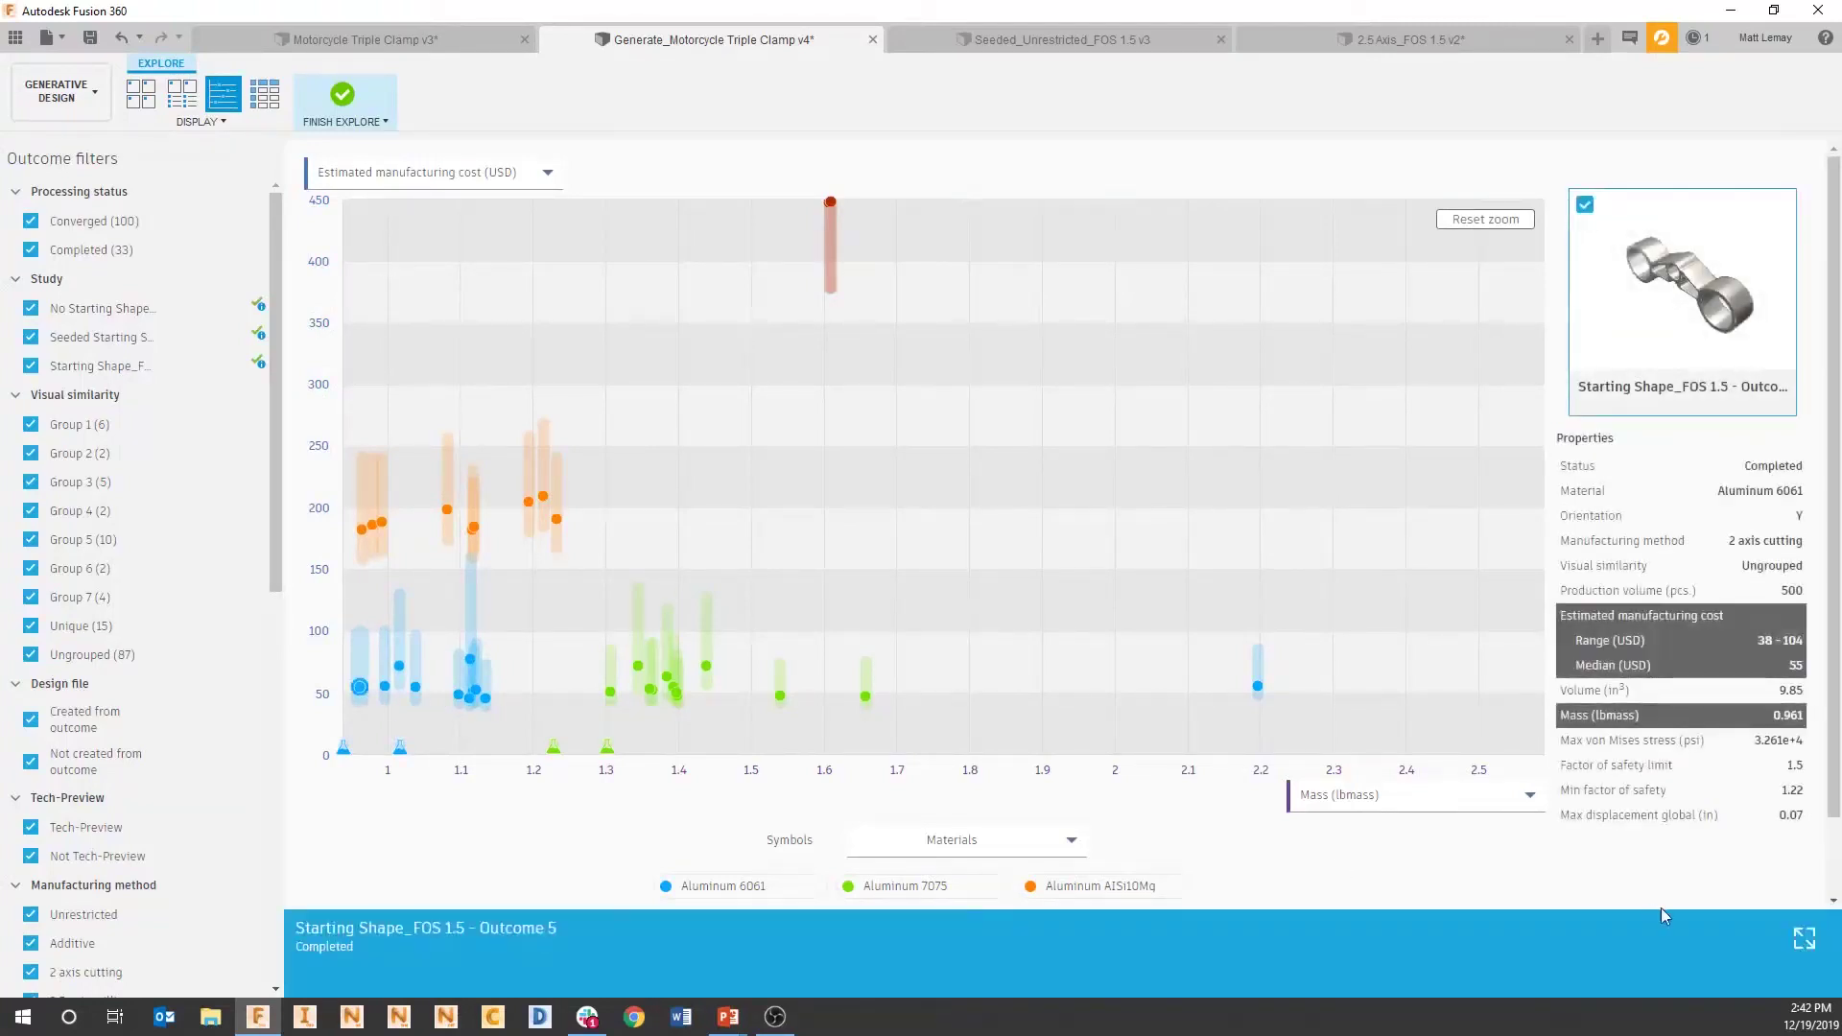
Step: Open Outcome 5's 2-axis-cut Aluminum 6061 clamp in Outcome View and orbit it to show top and height
left_click(1795, 938)
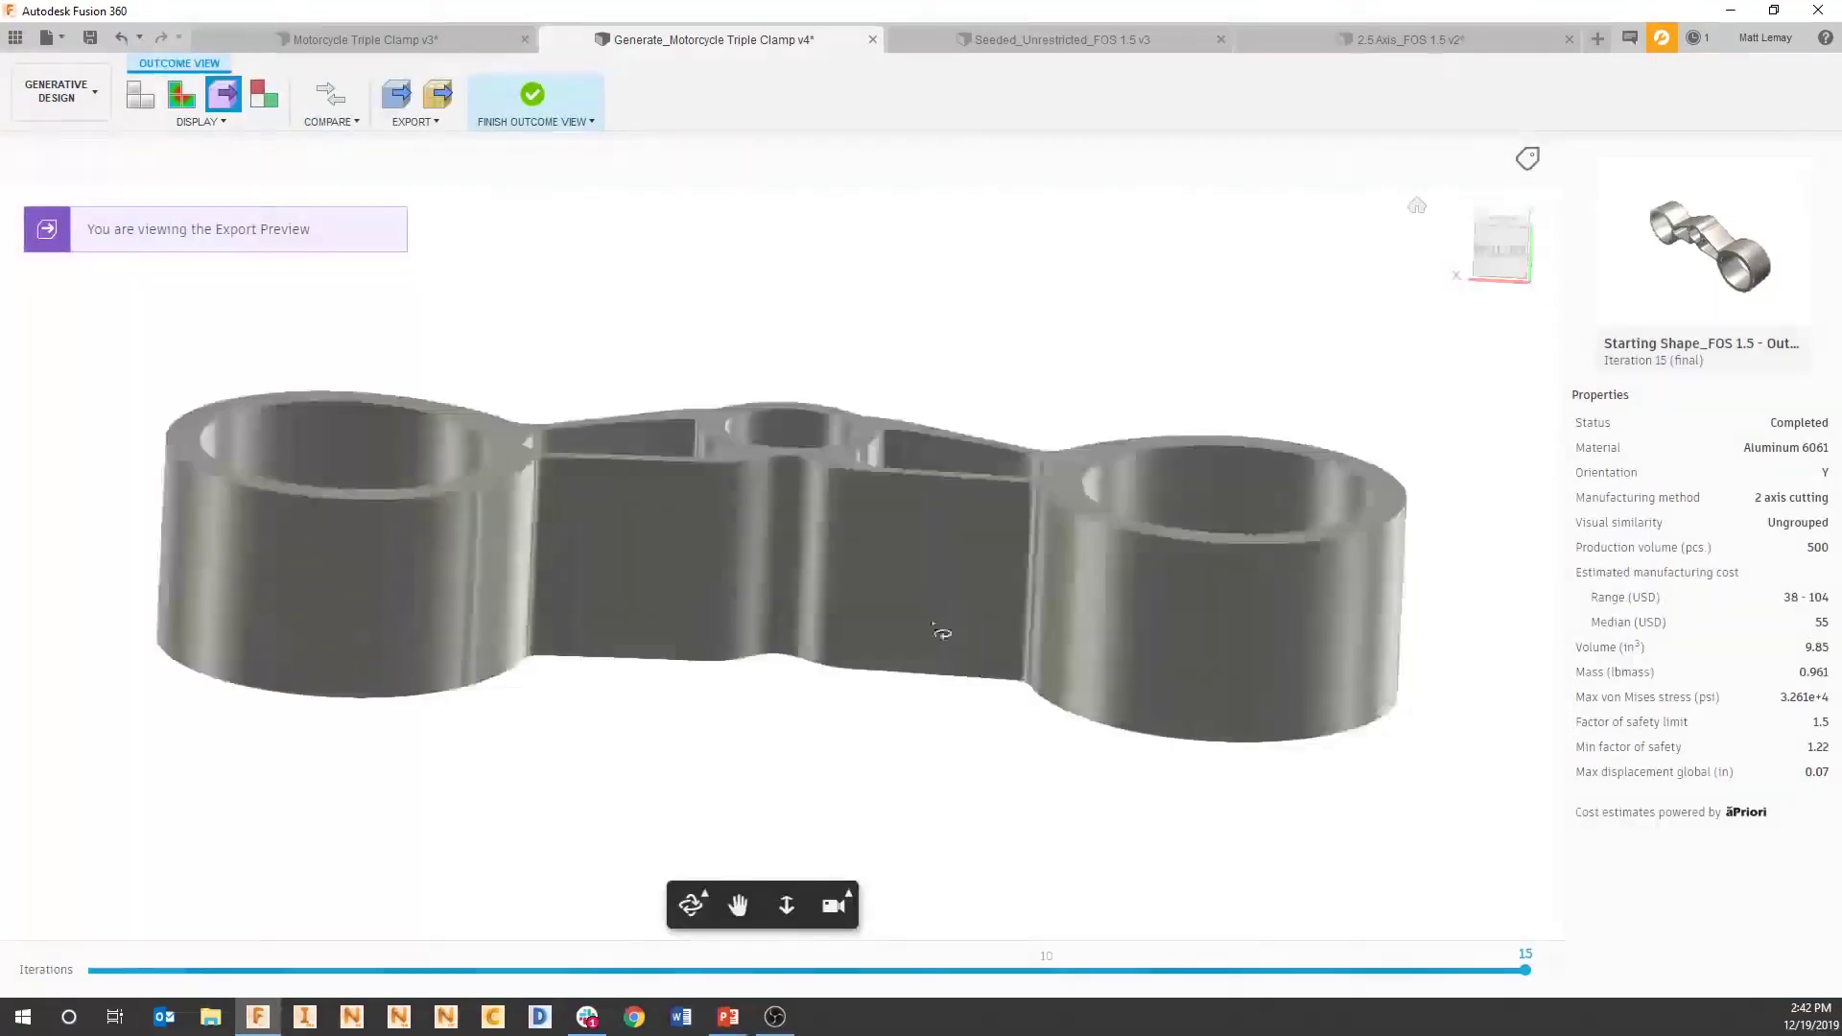
middle_click_drag(941, 631, 822, 821, "shift")
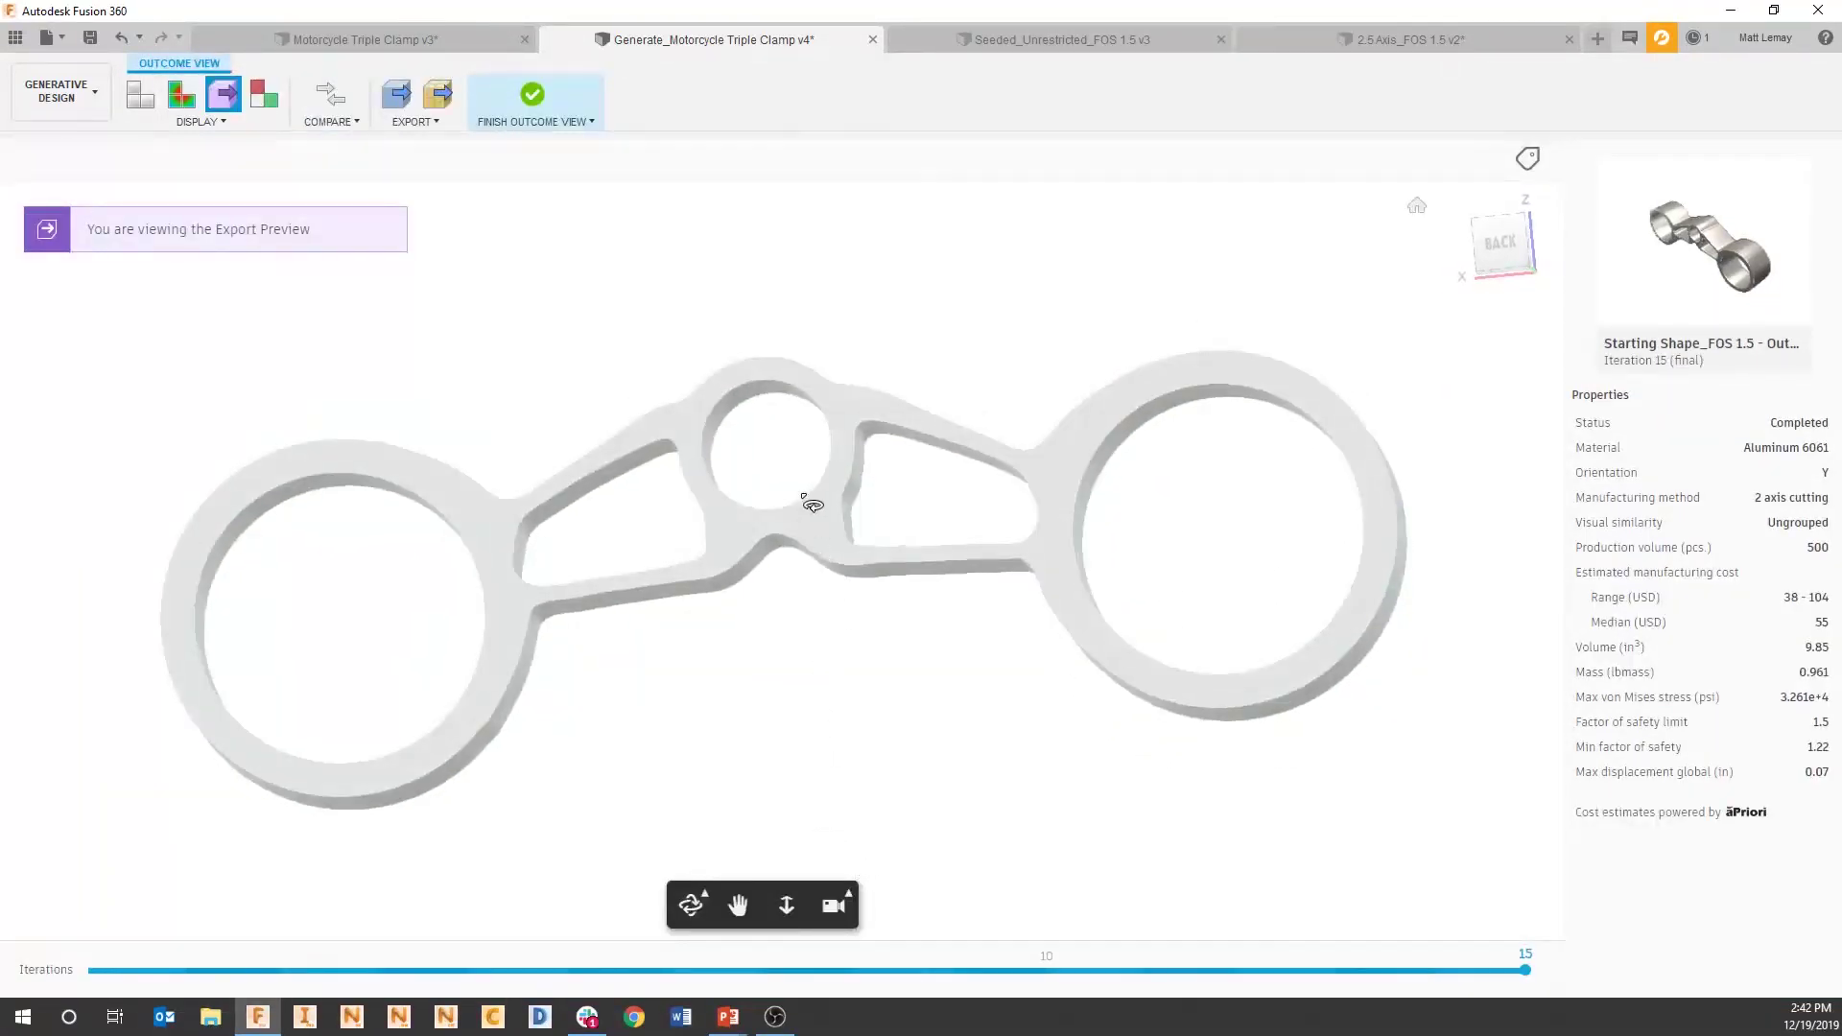
middle_click_drag(758, 566, 726, 546, "shift")
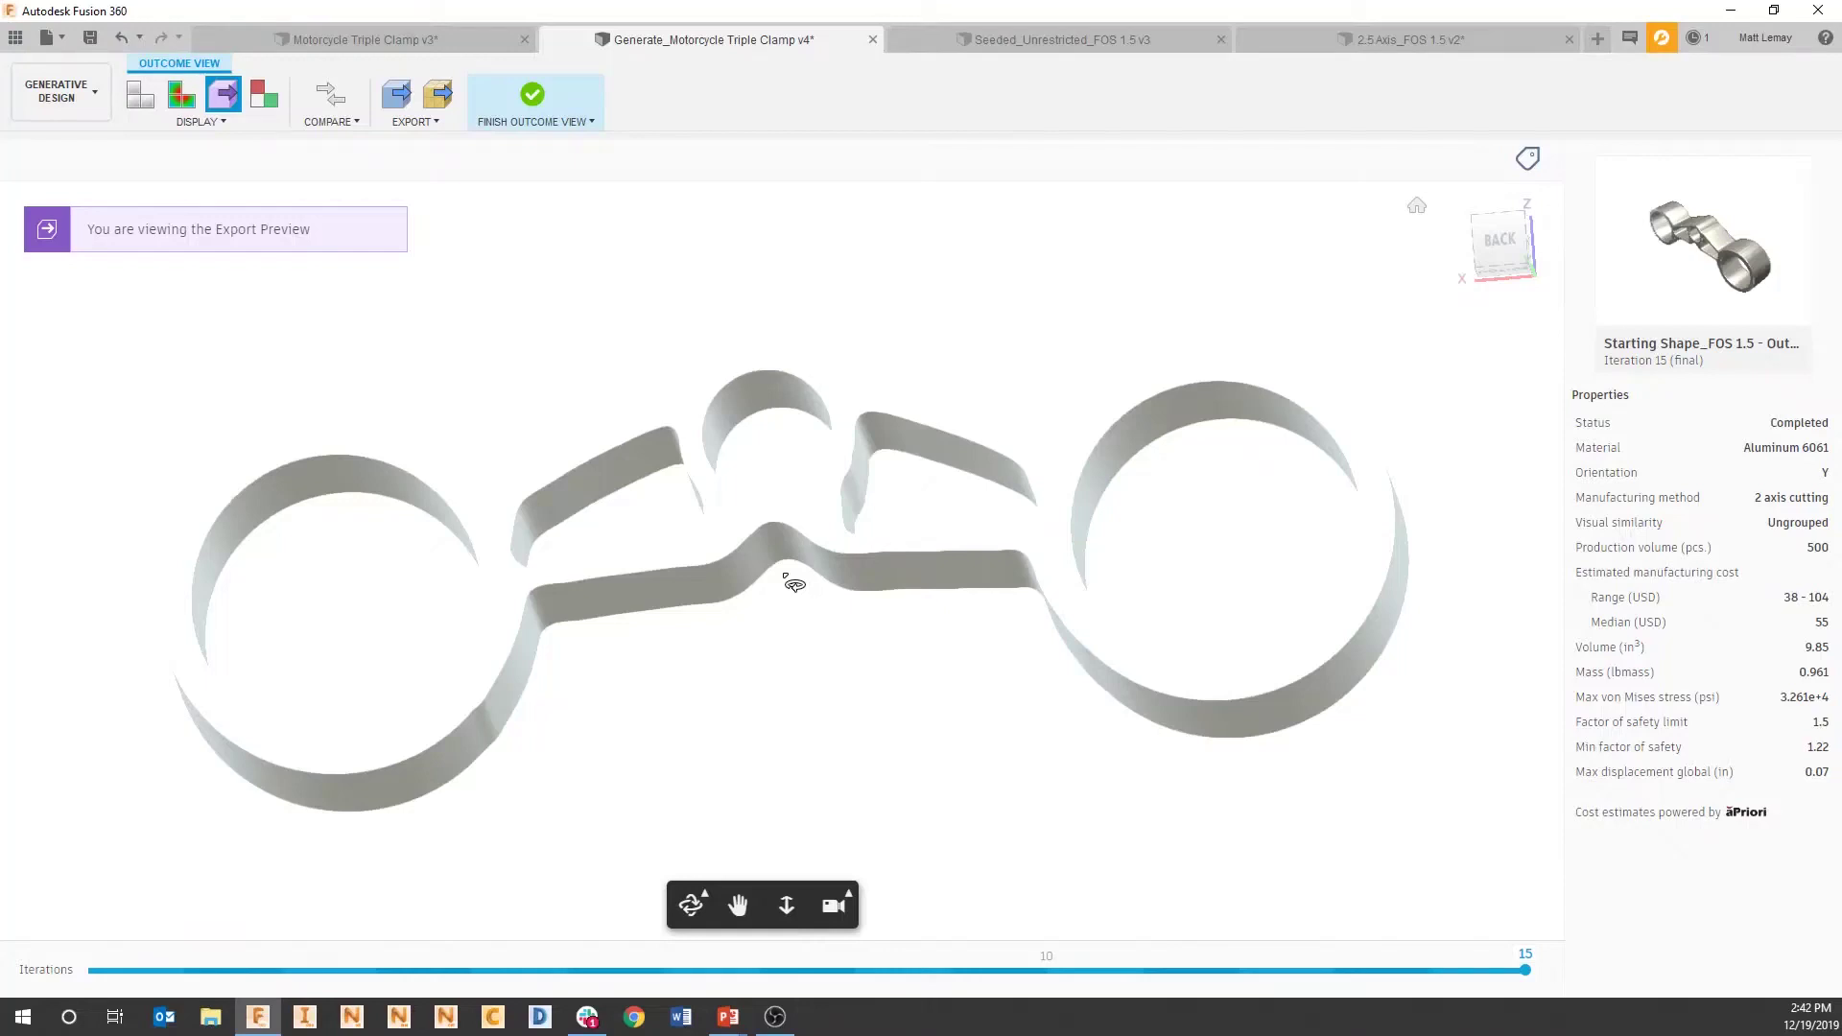
left_click_drag(870, 550, 901, 499)
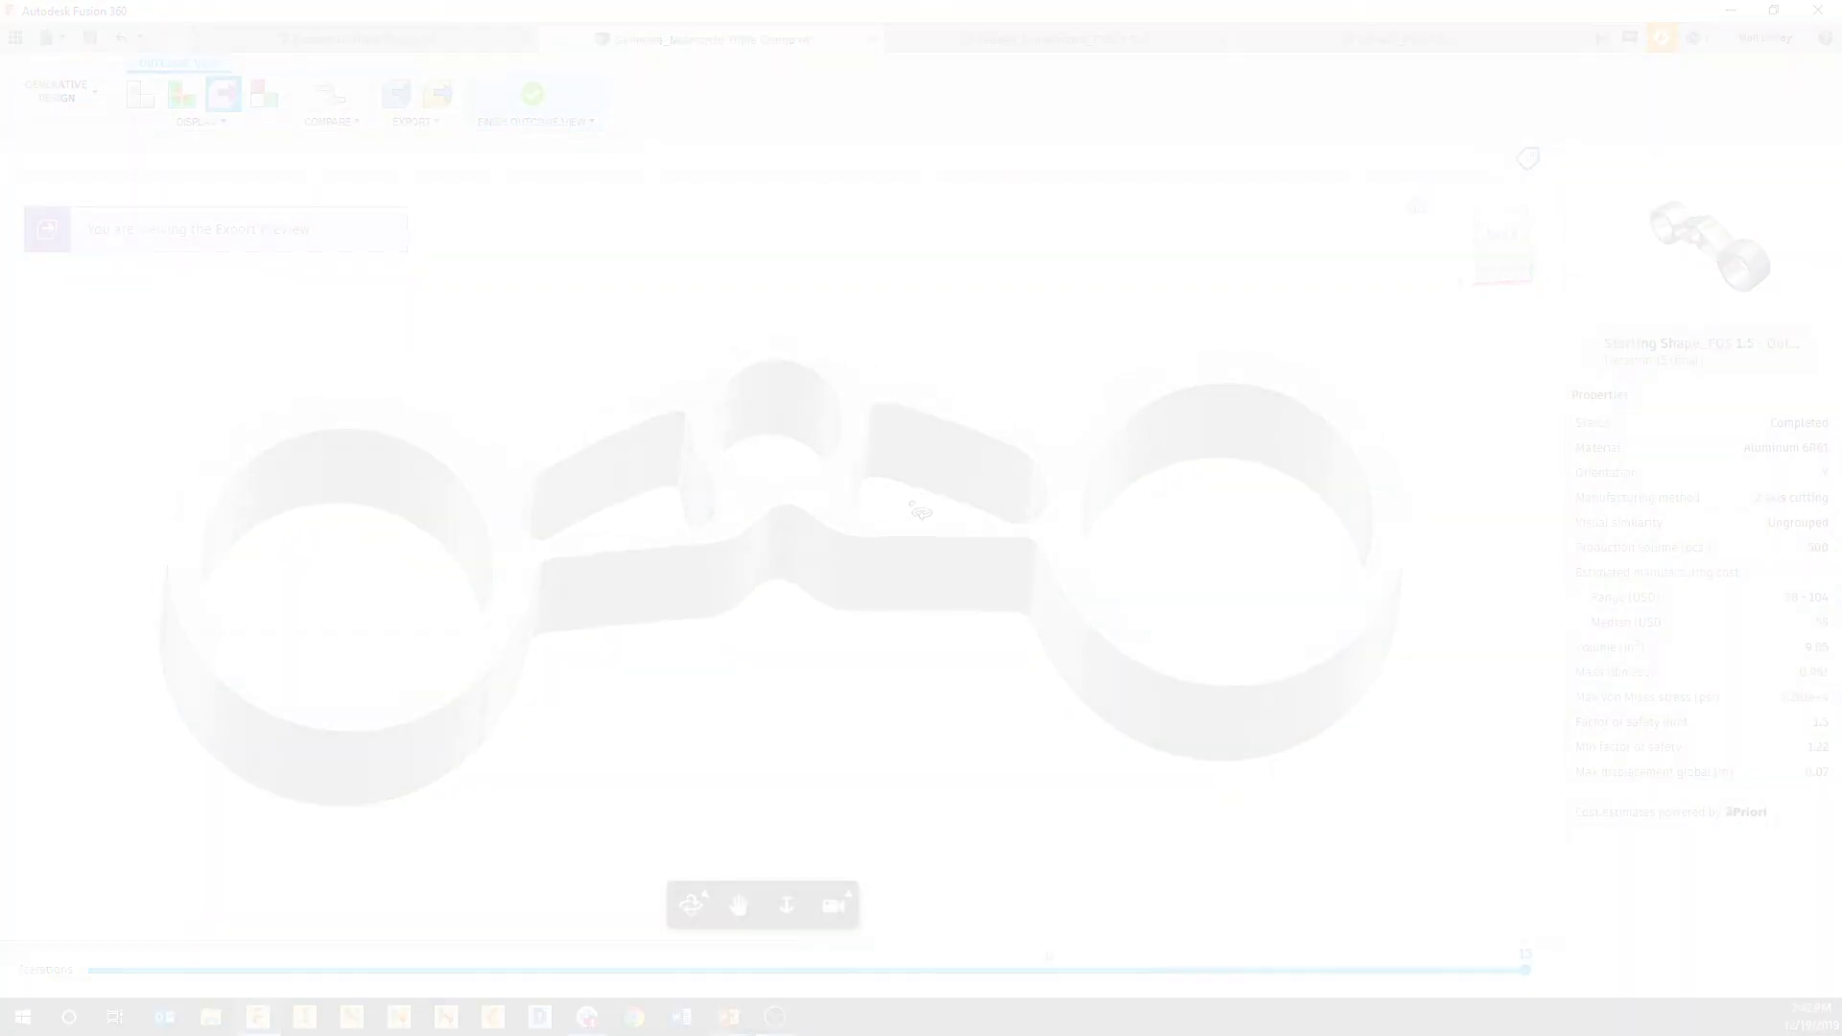